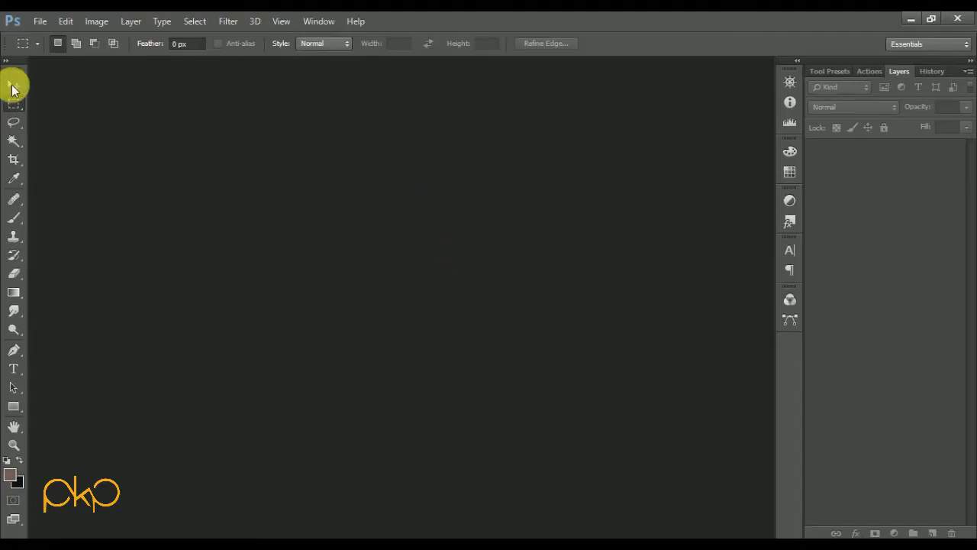
Step: Create a new white document of 1300 × 800 pixels at 200 pixels/inch
left_click(13, 87)
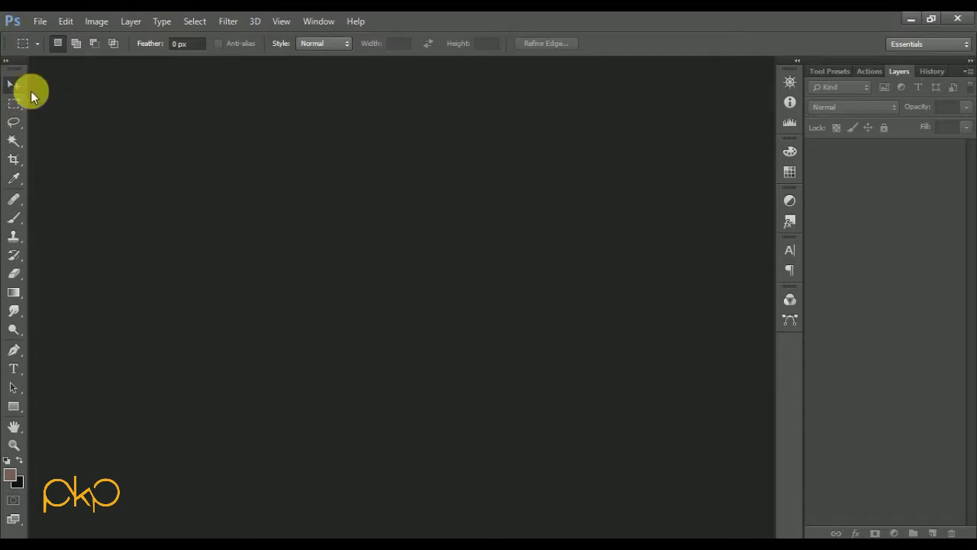
left_click(36, 20)
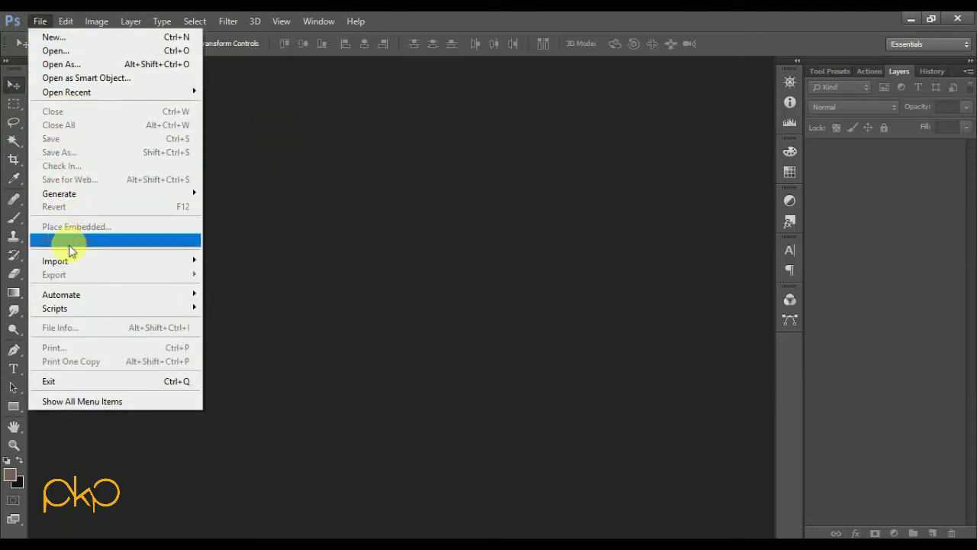
left_click(90, 36)
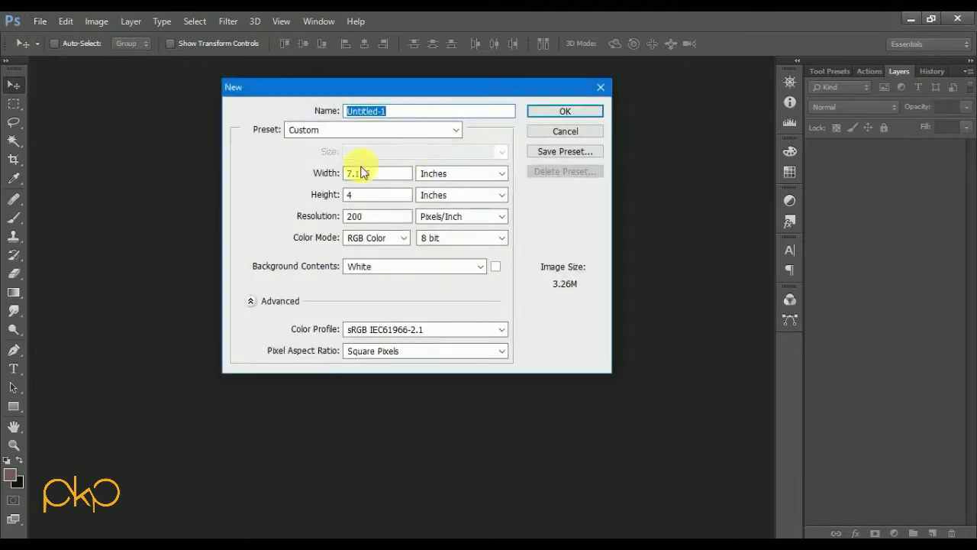
left_click(444, 175)
left_click(439, 189)
type("1300")
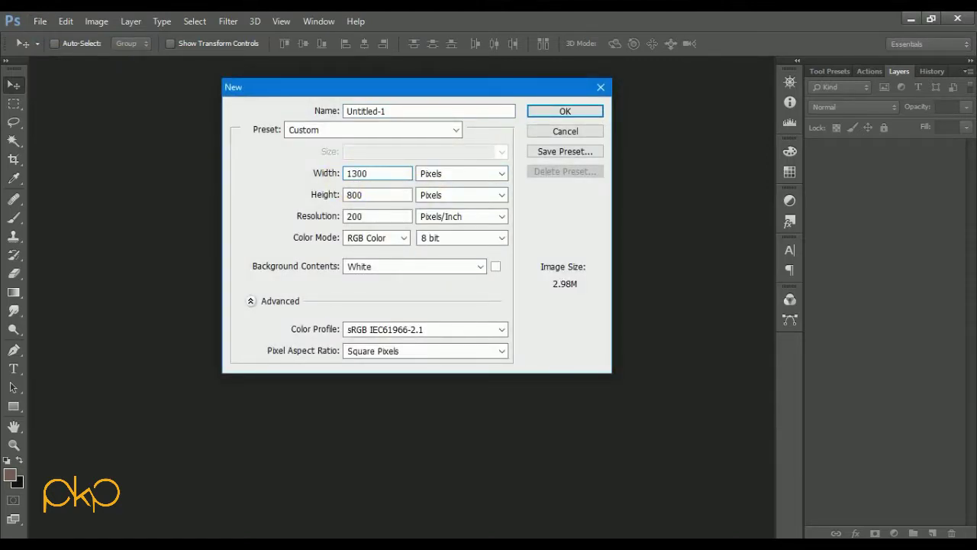
key("Tab")
key("Tab")
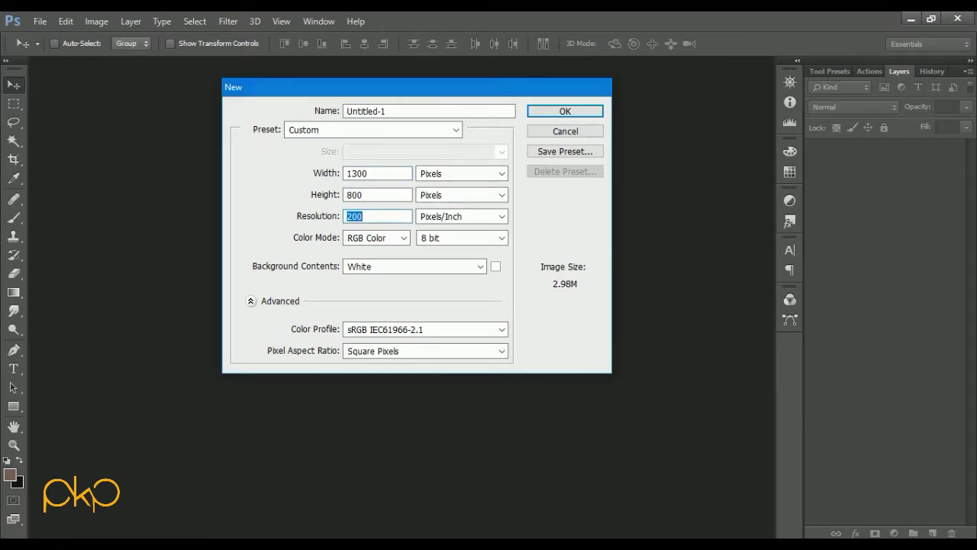
key("Return")
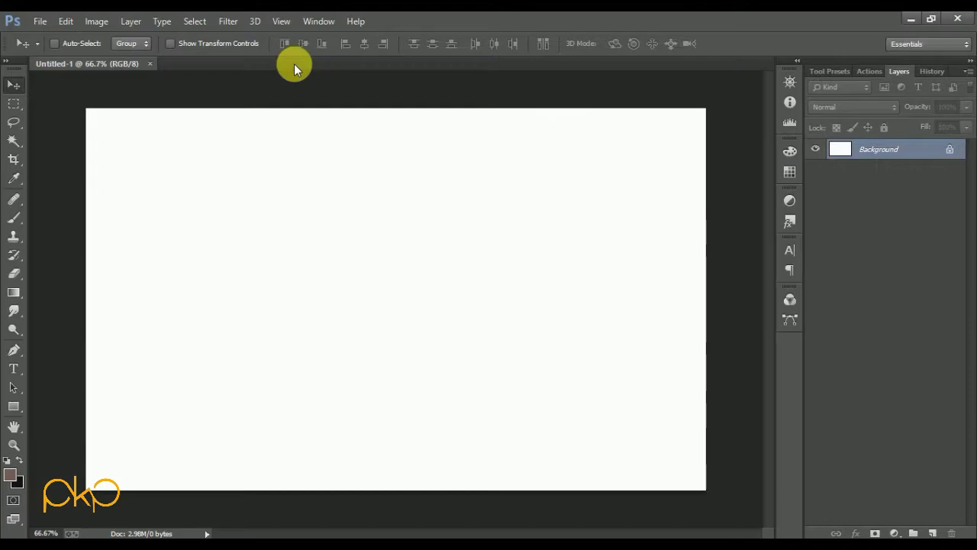
Step: Embed the portrait photo girl-3033718_1920 centred on the canvas, then fit the view
left_click(40, 20)
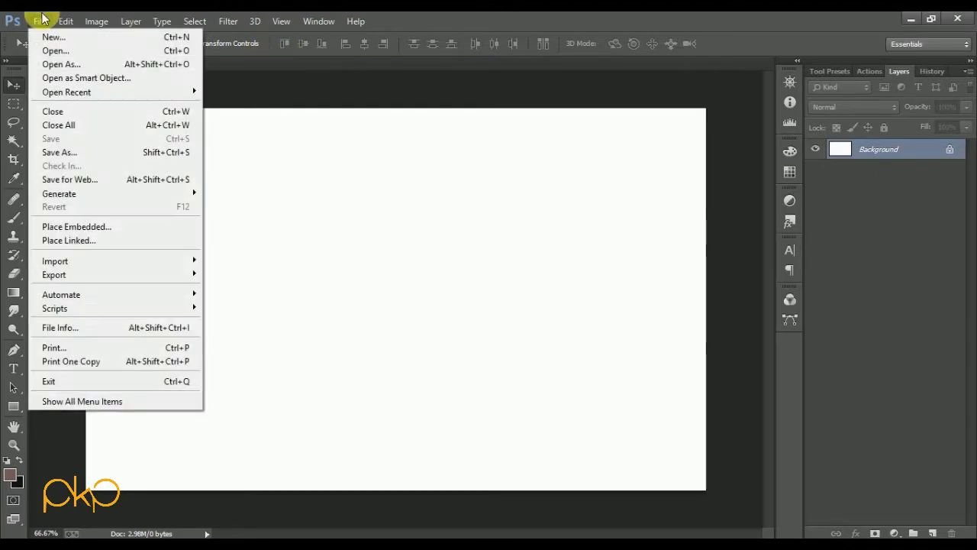
left_click(84, 225)
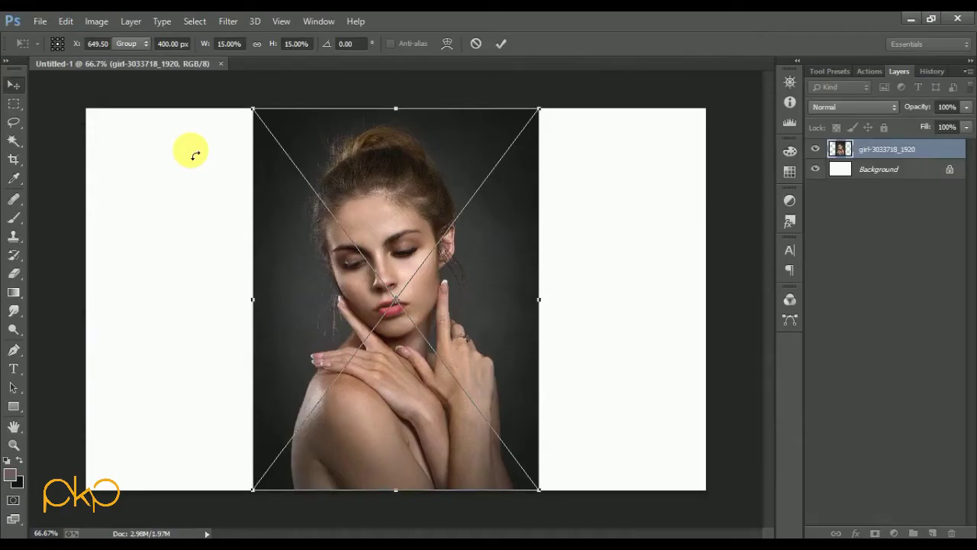
key("Return")
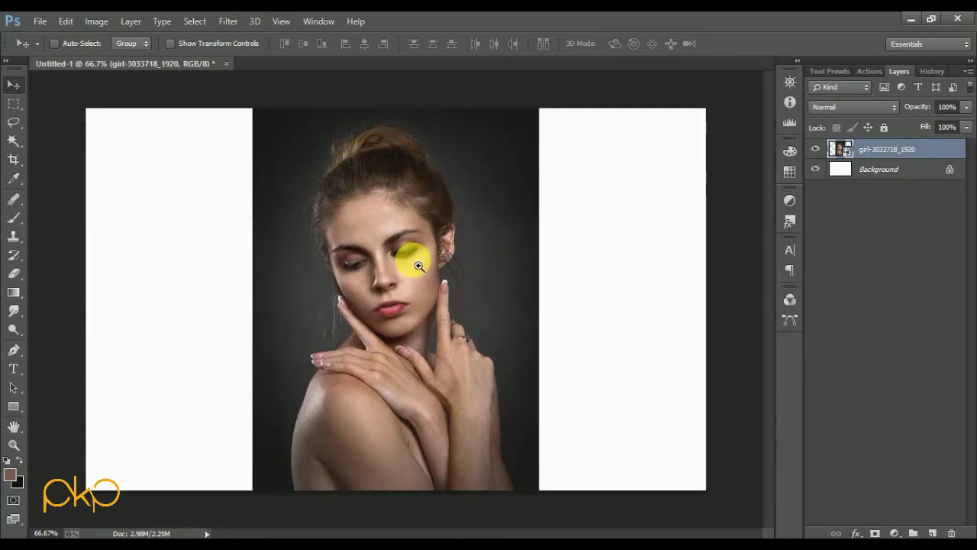
left_click(418, 265)
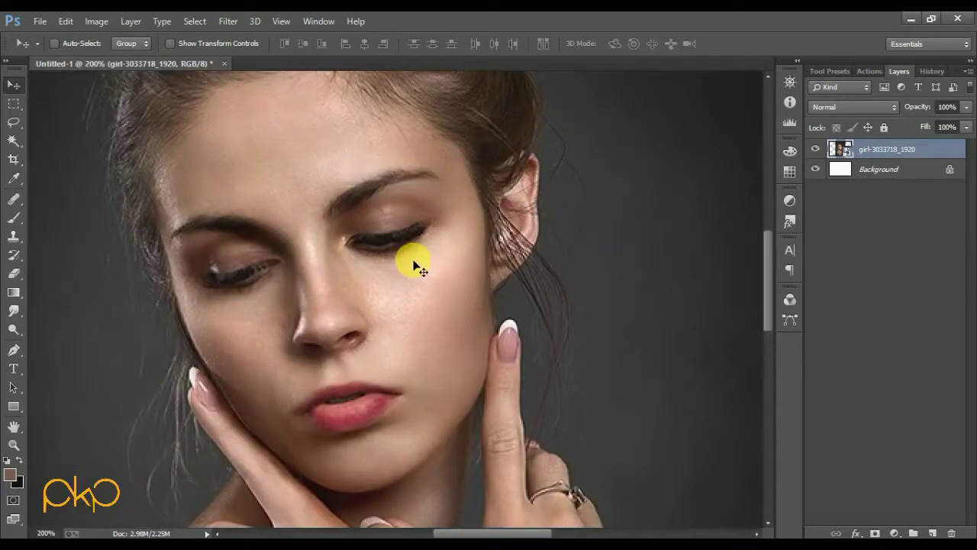
key("ctrl+0")
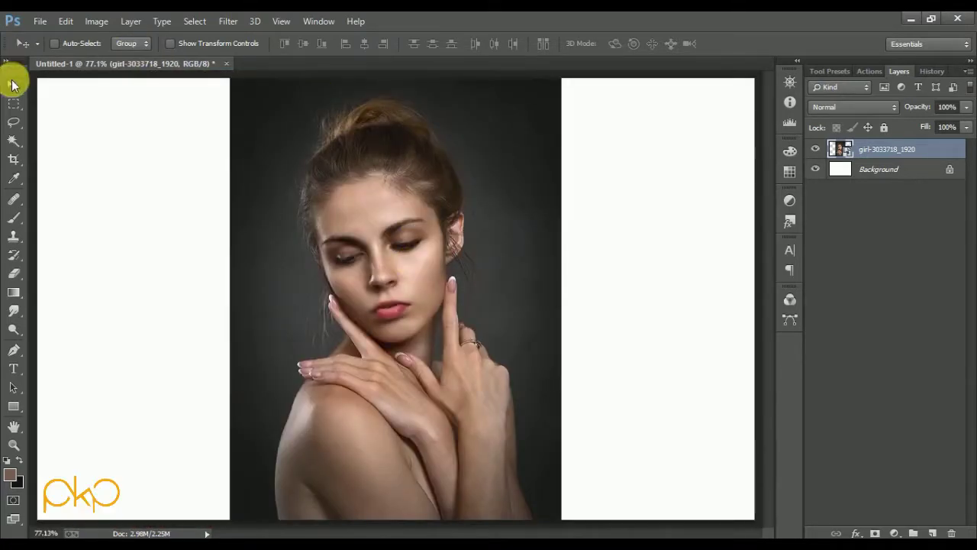
left_click(101, 21)
mouse_move(117, 57)
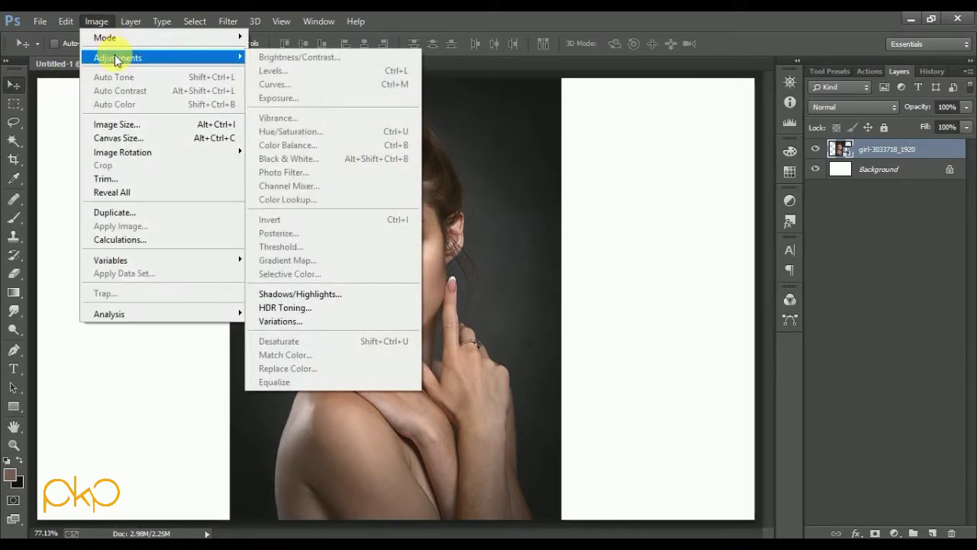
Step: Open Shadows/Highlights with more options, widen shadows radius and tonal width, amount 8%
left_click(330, 296)
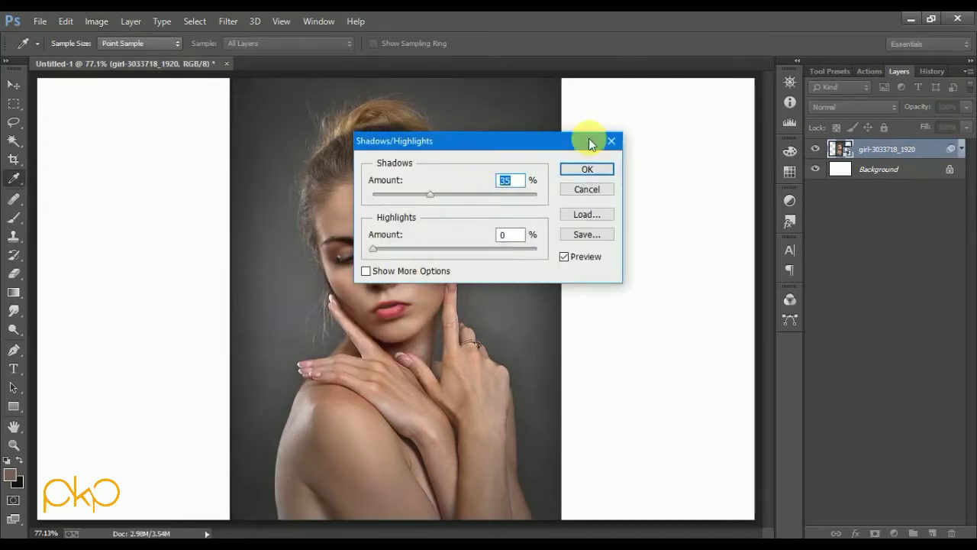
left_click_drag(497, 143, 641, 126)
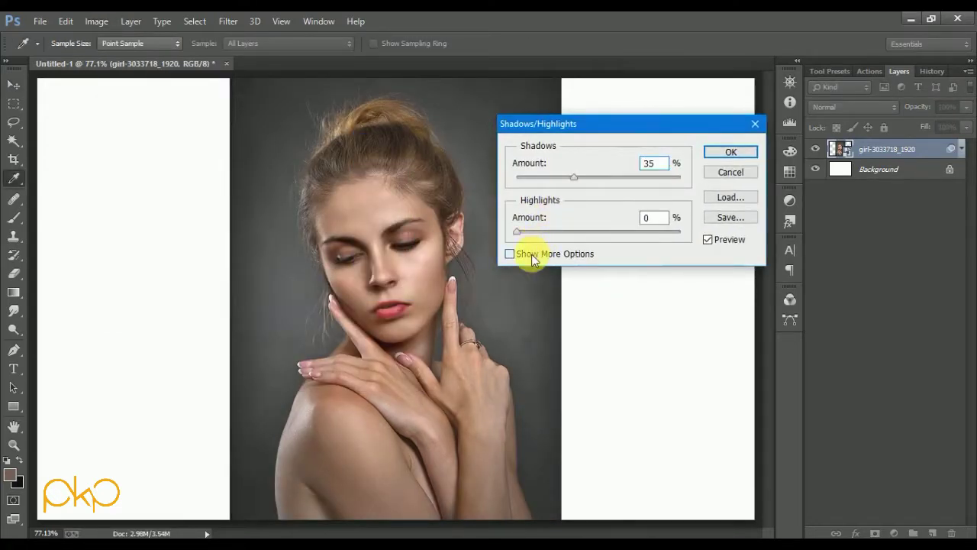
left_click(532, 255)
left_click_drag(542, 241, 633, 242)
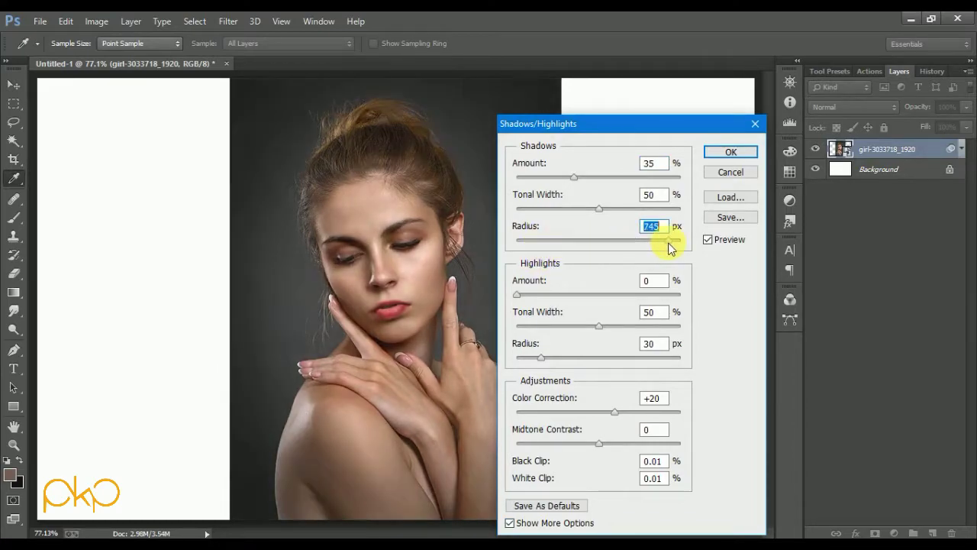
mouse_move(598, 213)
left_mouse_down()
mouse_move(672, 212)
mouse_move(619, 212)
left_mouse_up()
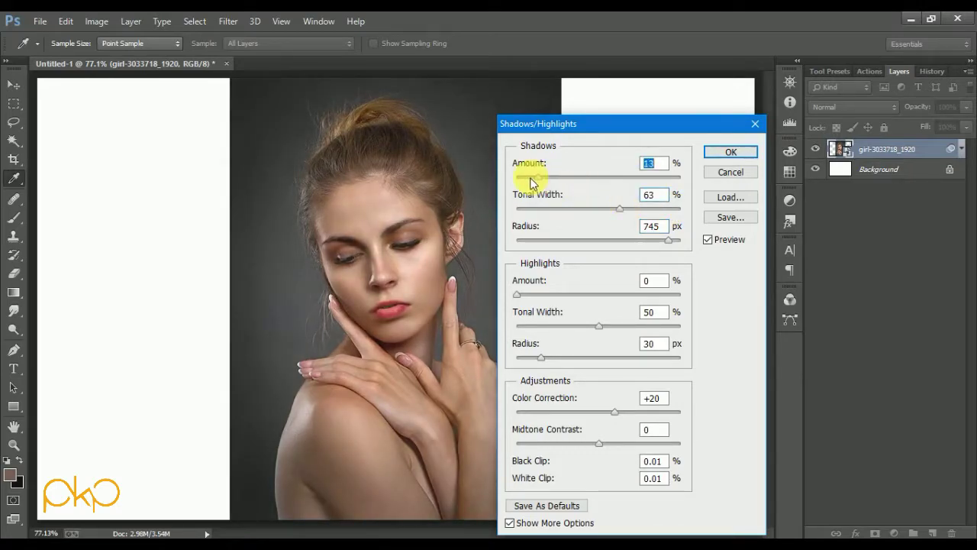
left_click_drag(534, 178, 531, 178)
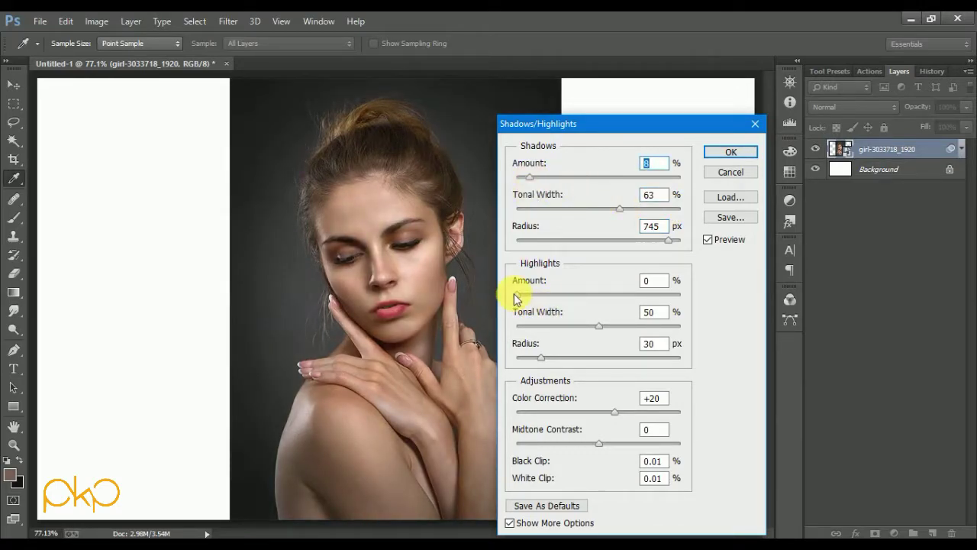
Step: Set highlights to 1%, colour correction -67 and midtone contrast -20, then apply
mouse_move(516, 295)
left_mouse_down()
mouse_move(562, 296)
mouse_move(517, 298)
left_mouse_up()
left_click_drag(596, 326, 545, 326)
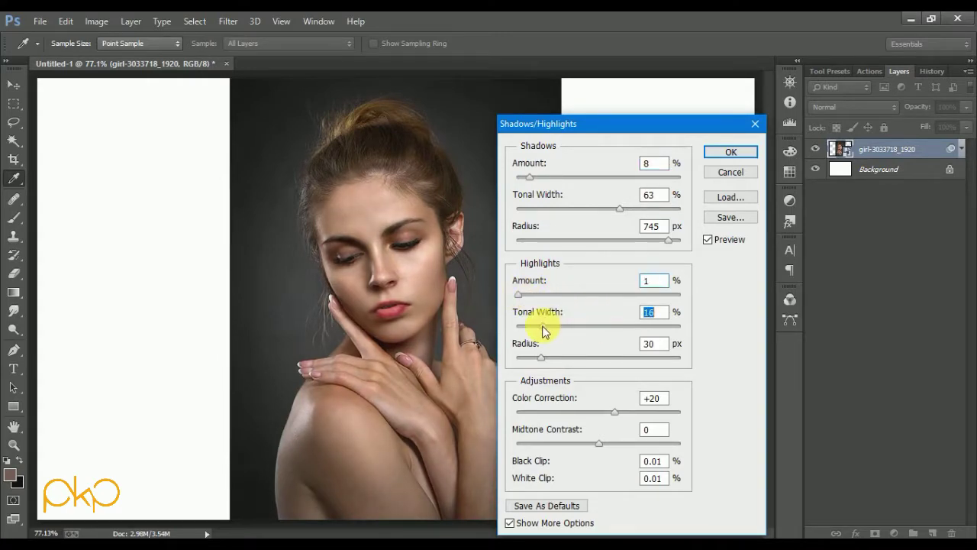
left_click_drag(639, 330, 687, 337)
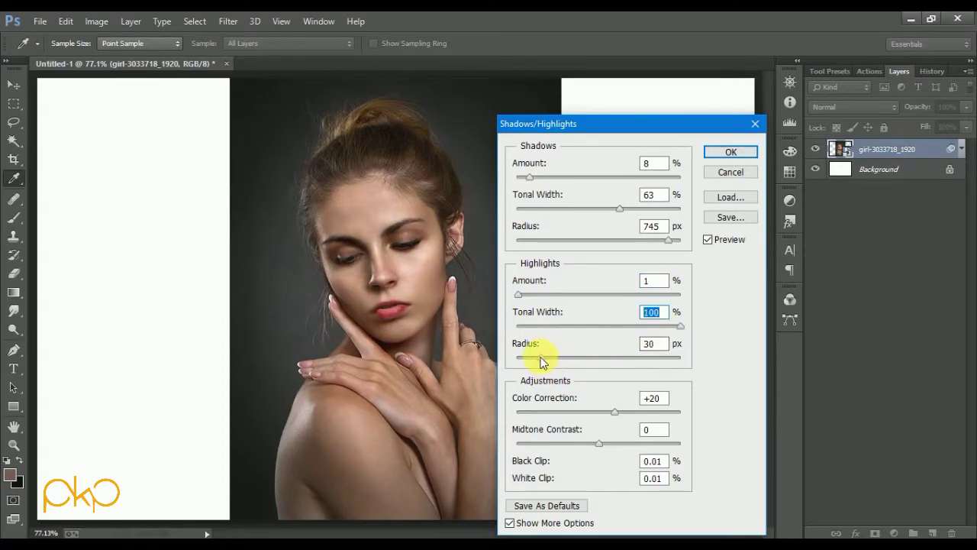
left_click_drag(606, 357, 626, 357)
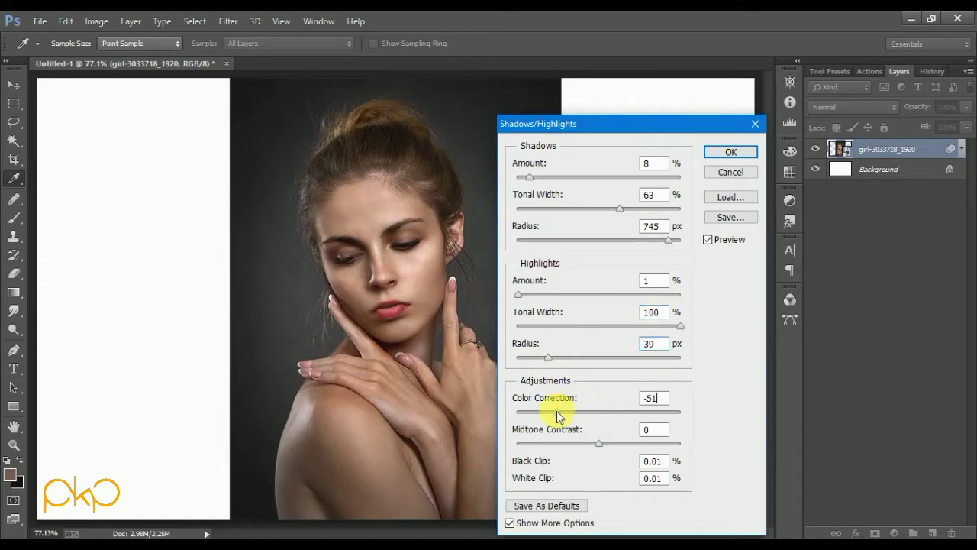
mouse_move(522, 415)
left_mouse_down()
mouse_move(672, 424)
mouse_move(666, 413)
left_mouse_up()
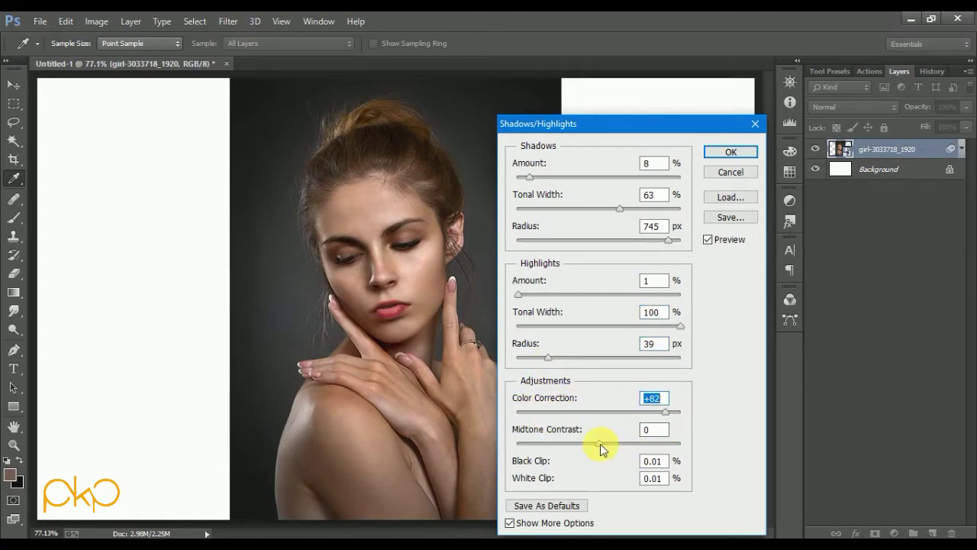
mouse_move(600, 445)
left_mouse_down()
mouse_move(661, 439)
mouse_move(559, 443)
left_mouse_up()
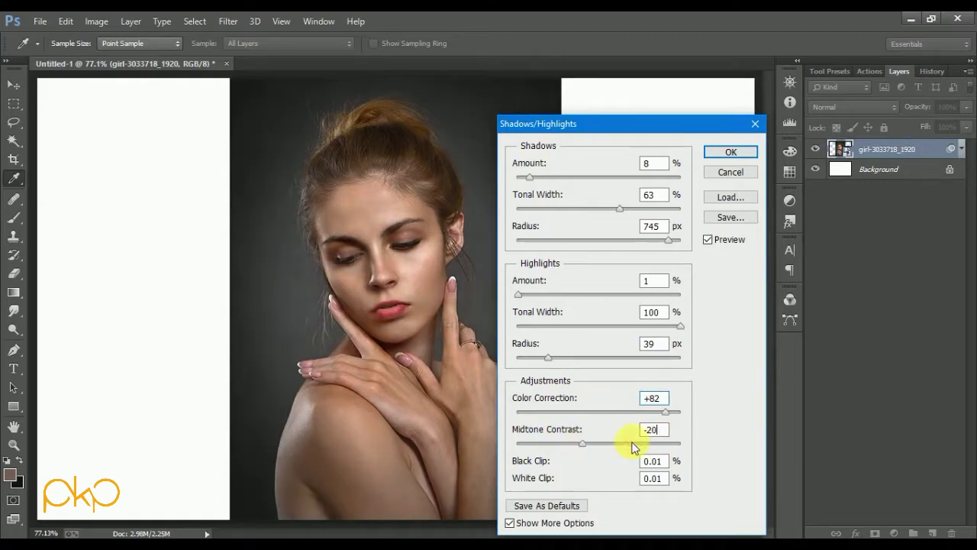
left_click_drag(668, 418, 631, 416)
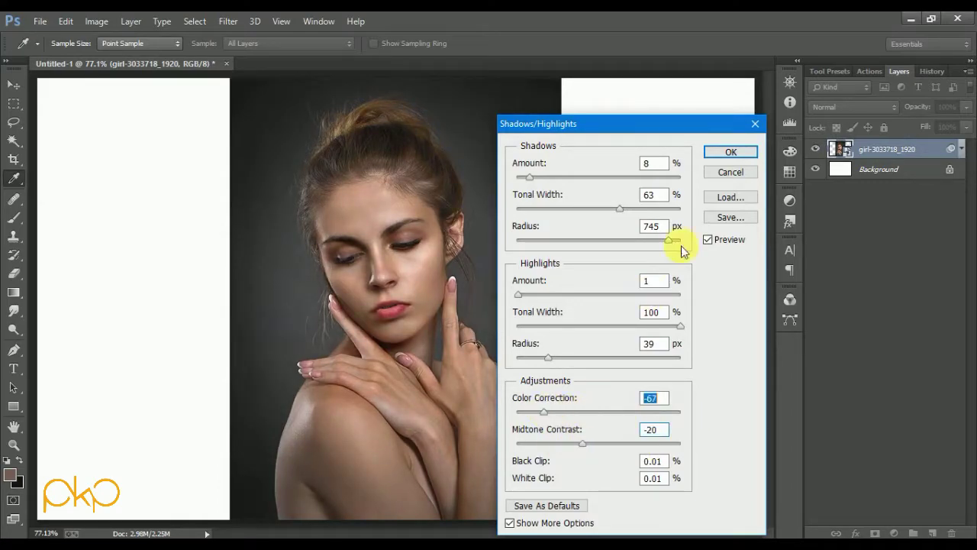
left_click(740, 152)
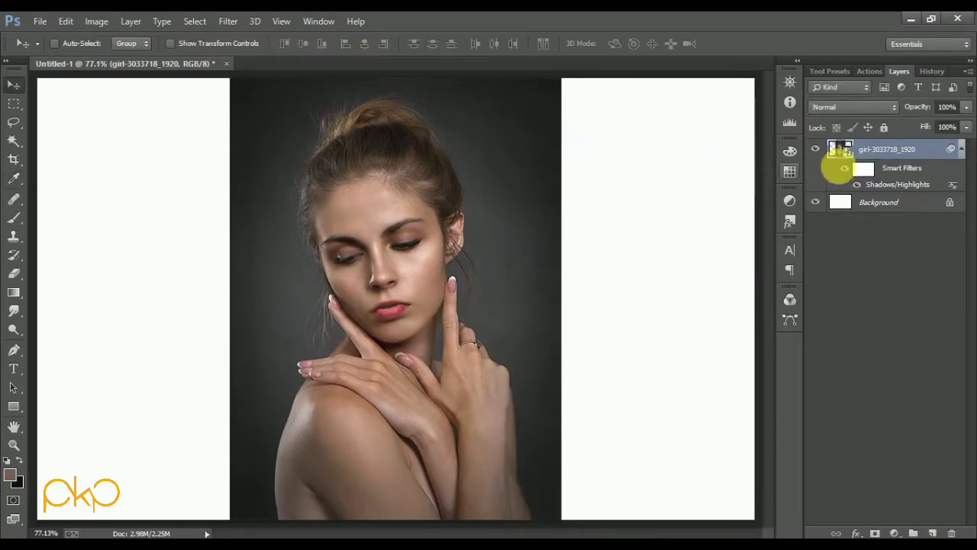
Step: Rasterize the photo layer and add a Curves adjustment layer above it
right_click(907, 156)
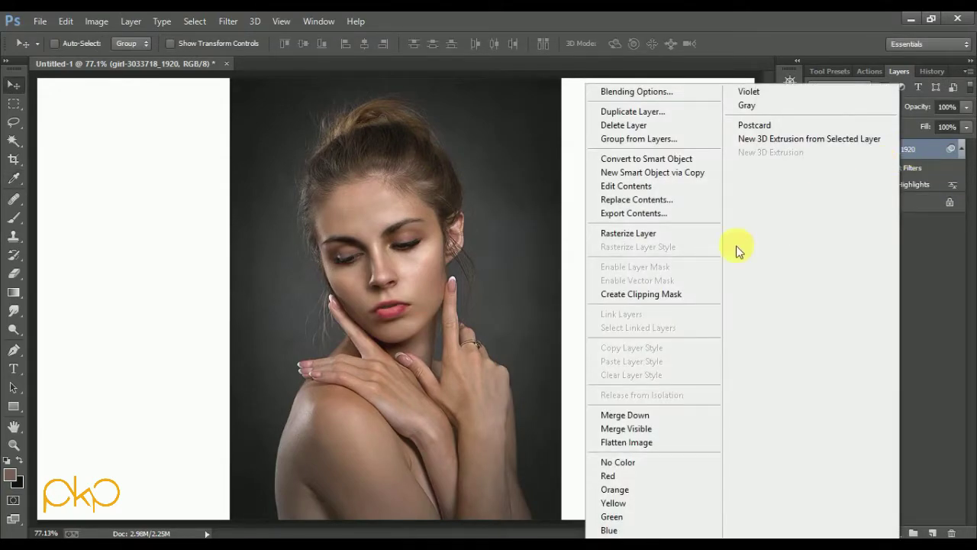
left_click(610, 234)
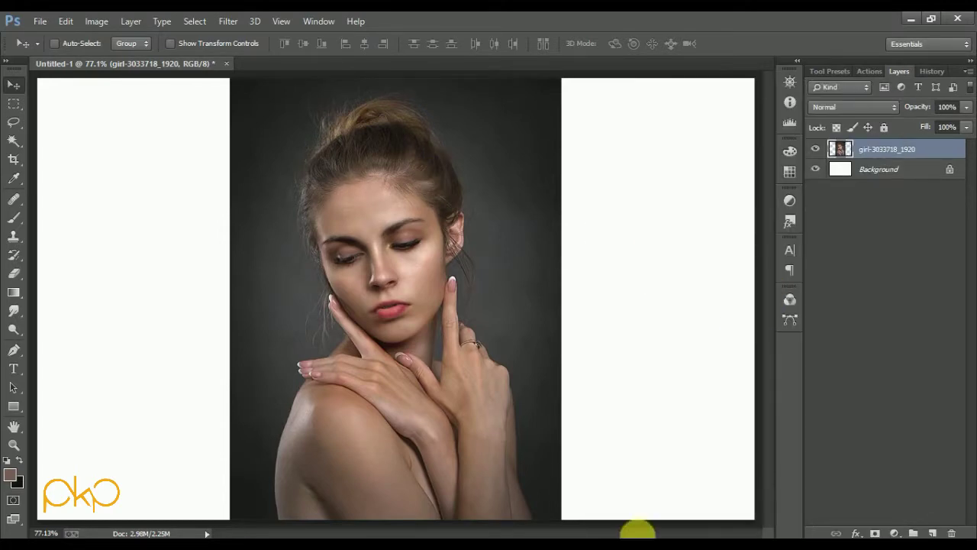
left_click(894, 533)
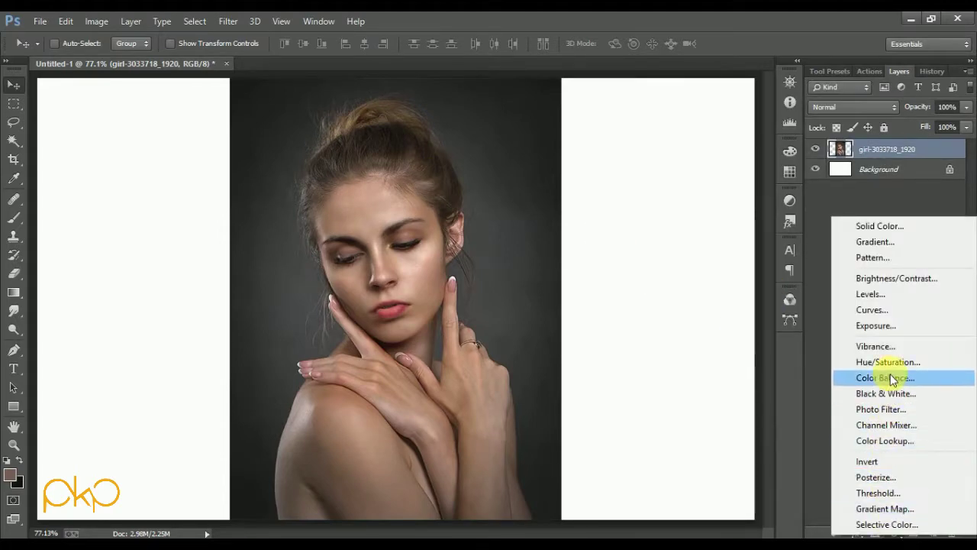
left_click(892, 310)
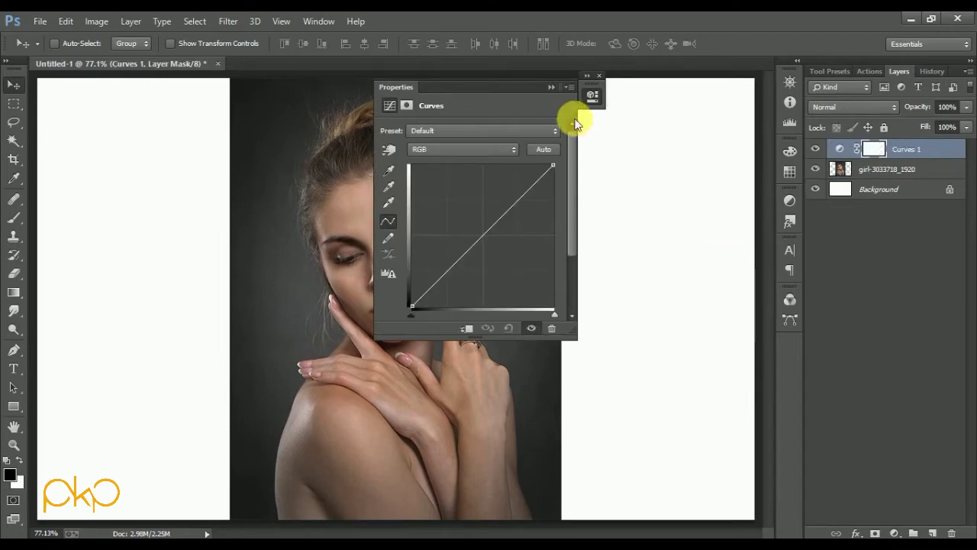
left_click(600, 75)
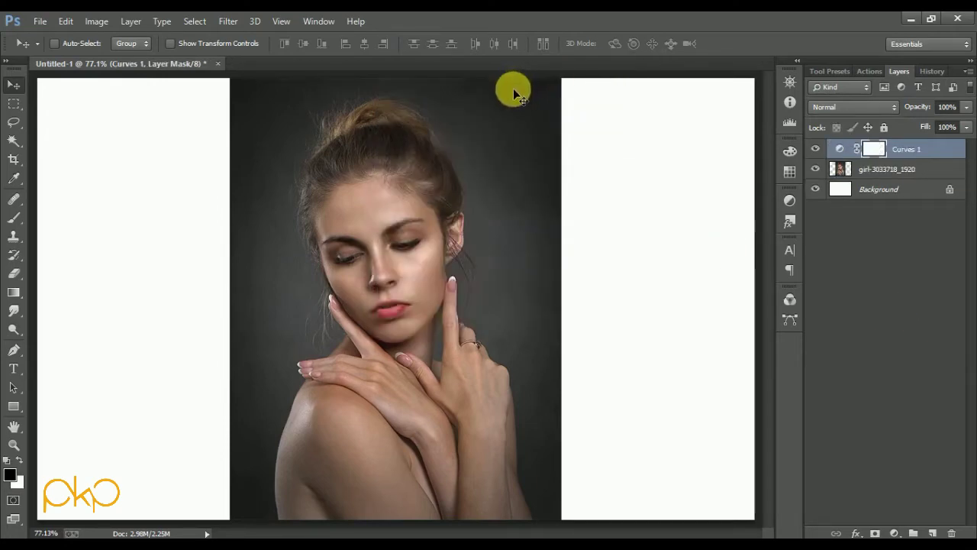
Step: Shape the Curves 1 curve with two points, compare with the previous state
double_click(842, 151)
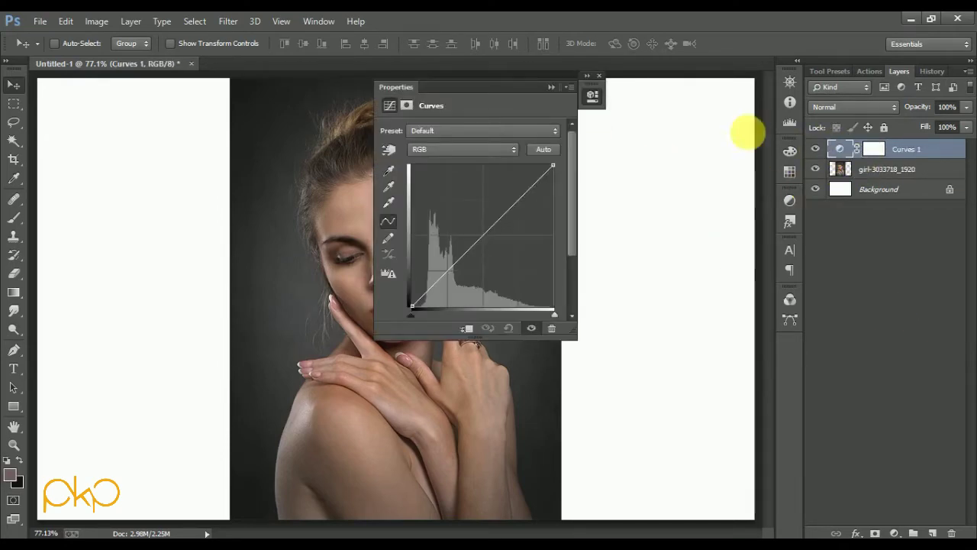
left_click_drag(526, 88, 661, 103)
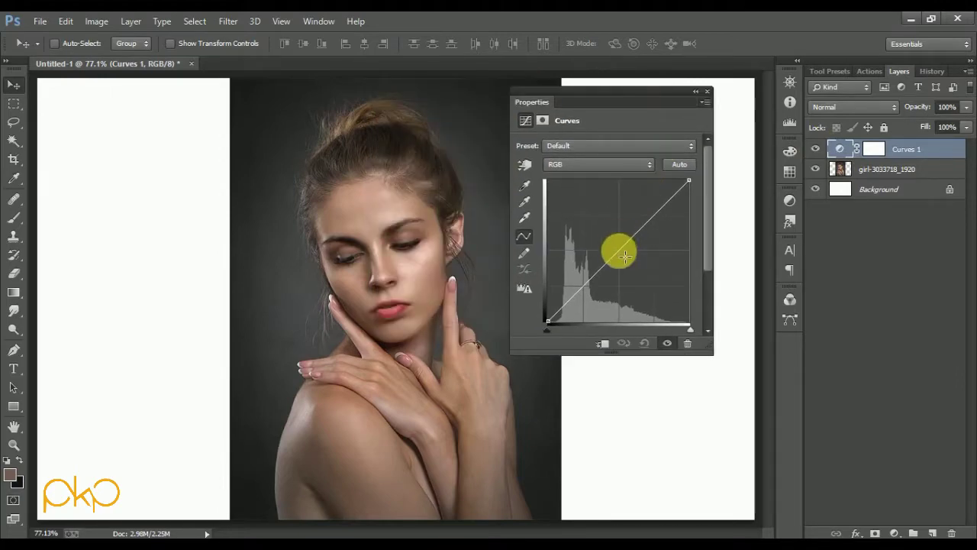
mouse_move(620, 247)
left_mouse_down()
mouse_move(625, 262)
mouse_move(593, 257)
mouse_move(583, 280)
left_mouse_up()
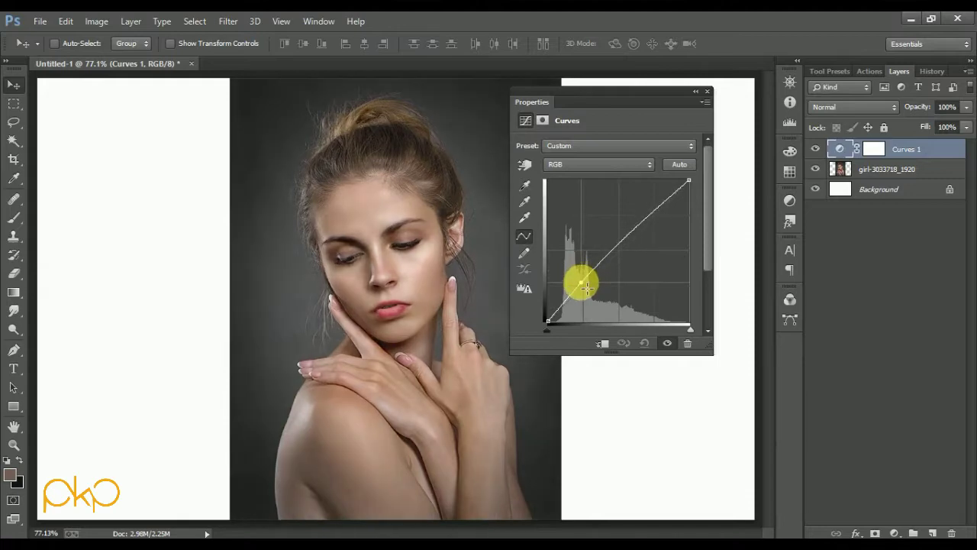
mouse_move(633, 224)
left_mouse_down()
mouse_move(648, 212)
mouse_move(635, 204)
mouse_move(656, 210)
mouse_move(645, 211)
left_mouse_up()
left_click(624, 343)
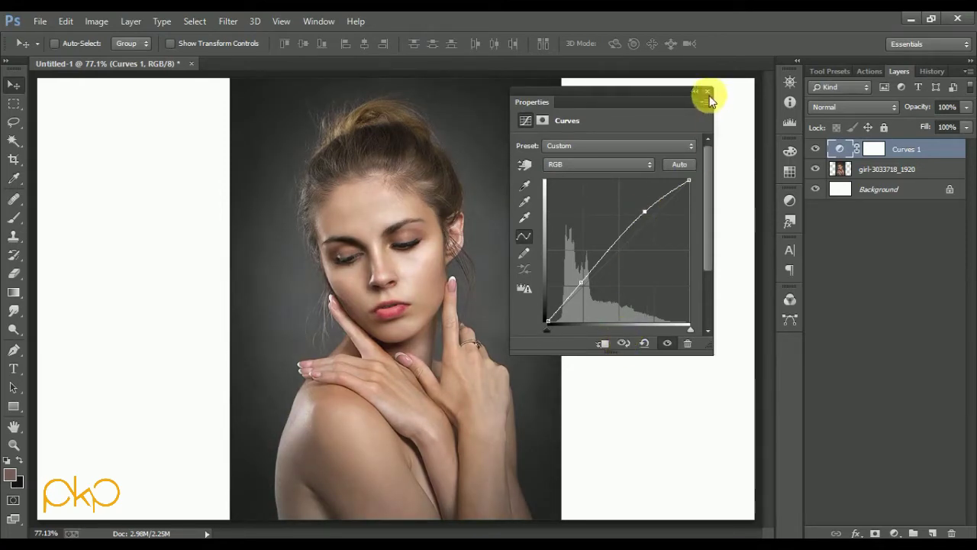
left_click(708, 93)
Step: Select the girl layer with Curves 1 and merge them via Layer > Merge Layers
left_click(876, 174, "shift")
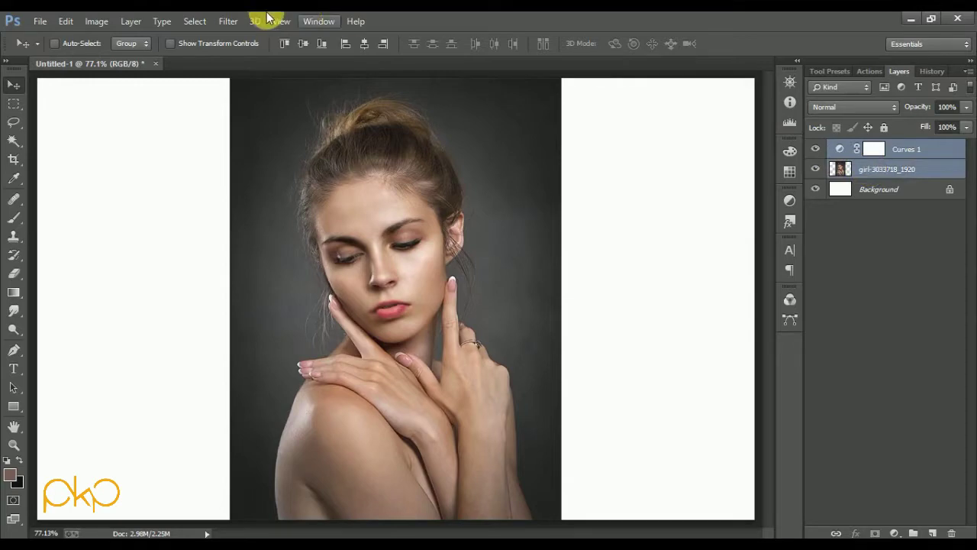
left_click(131, 21)
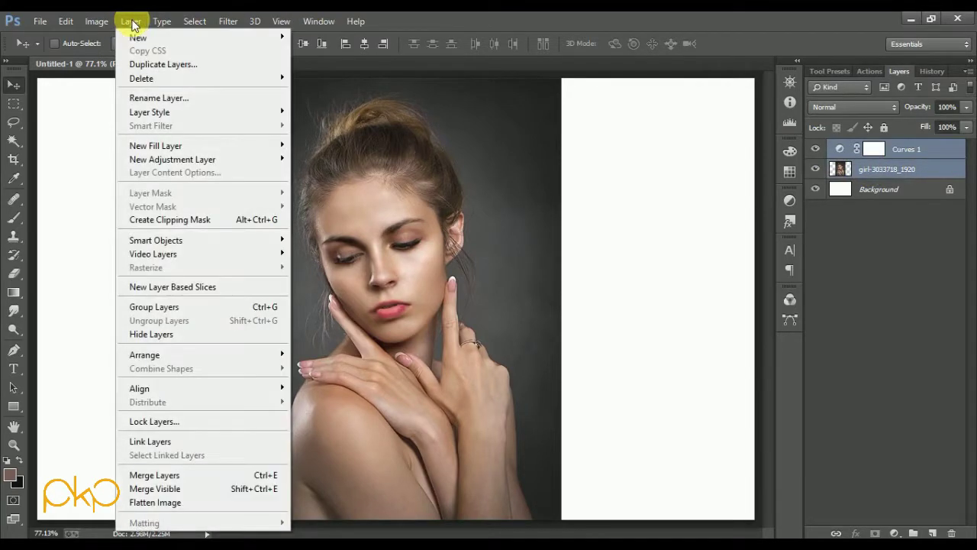
left_click(219, 473)
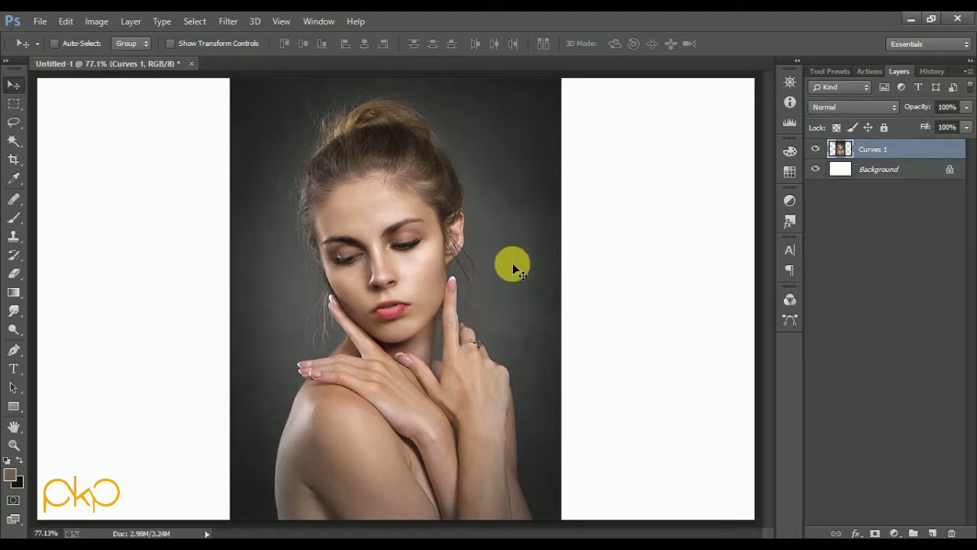
Step: Switch to the Quick Selection tool, clear the selection and zoom in on the shoulder
left_click(11, 125)
left_click(12, 142)
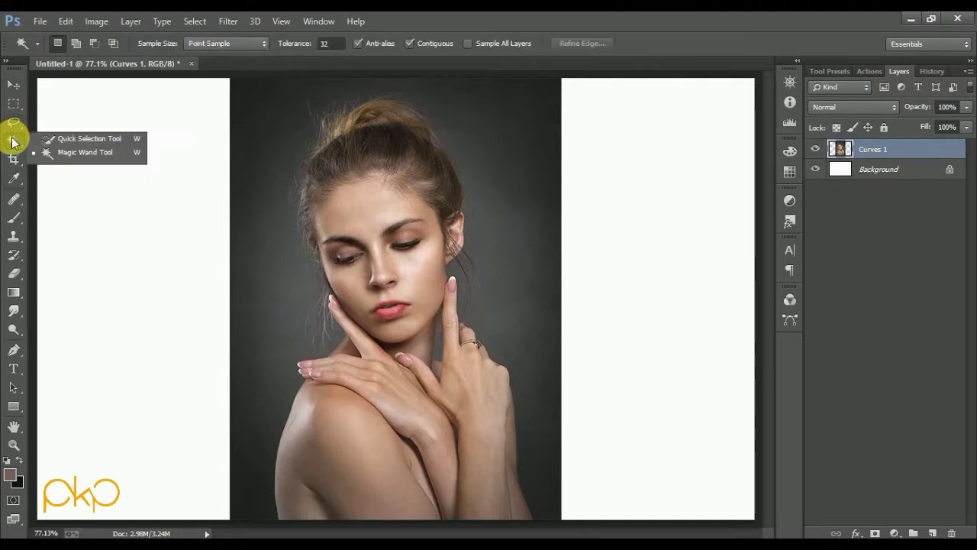
left_click(88, 136)
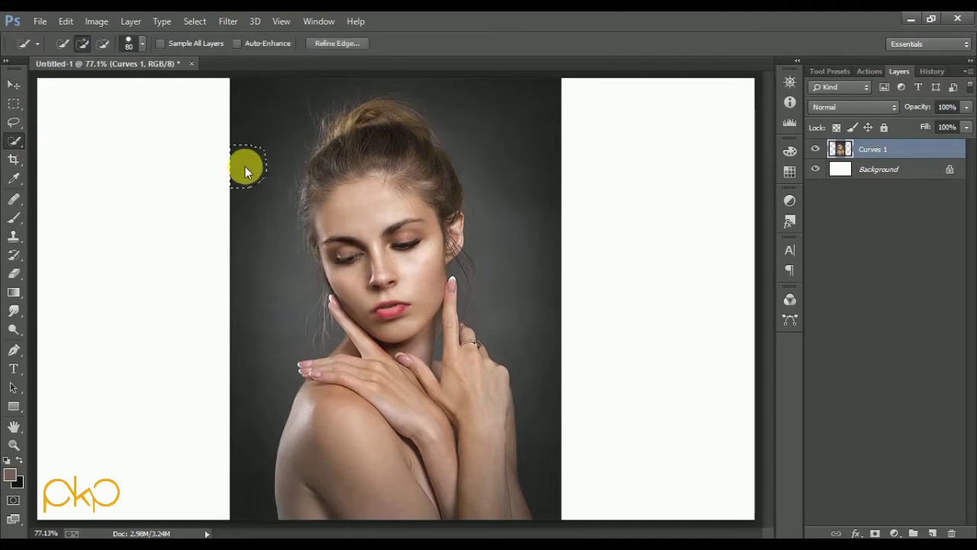
key("ctrl+d")
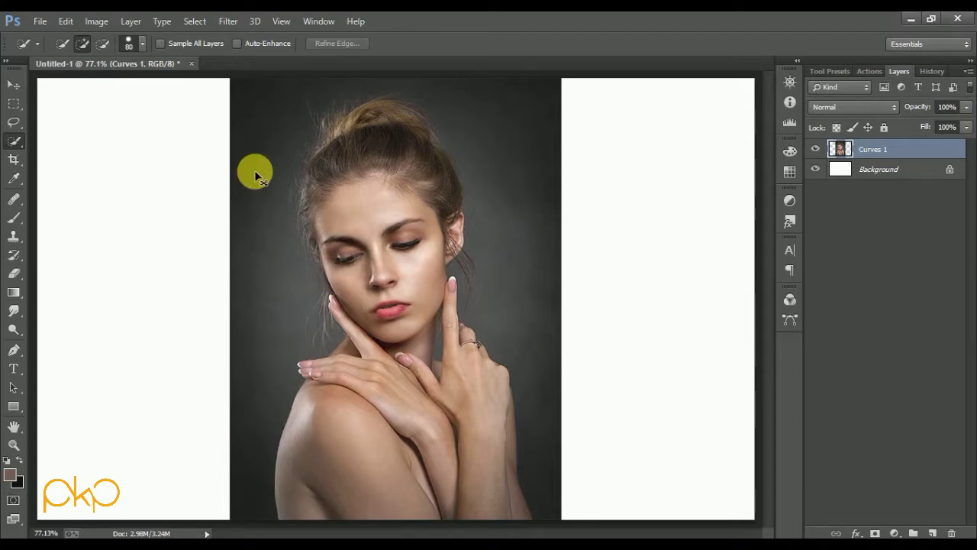
left_click(343, 438)
scroll(349, 338, "down", 1)
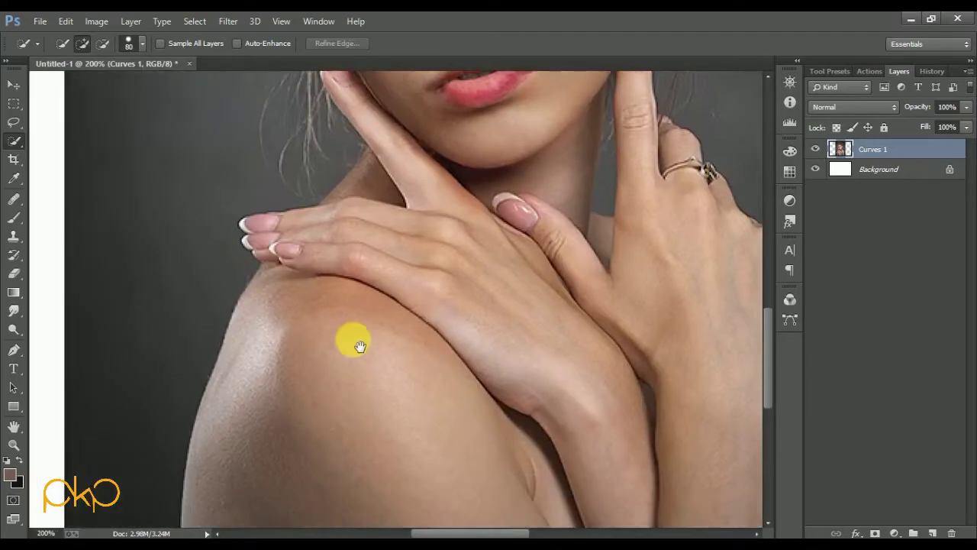
scroll(306, 290, "down", 4)
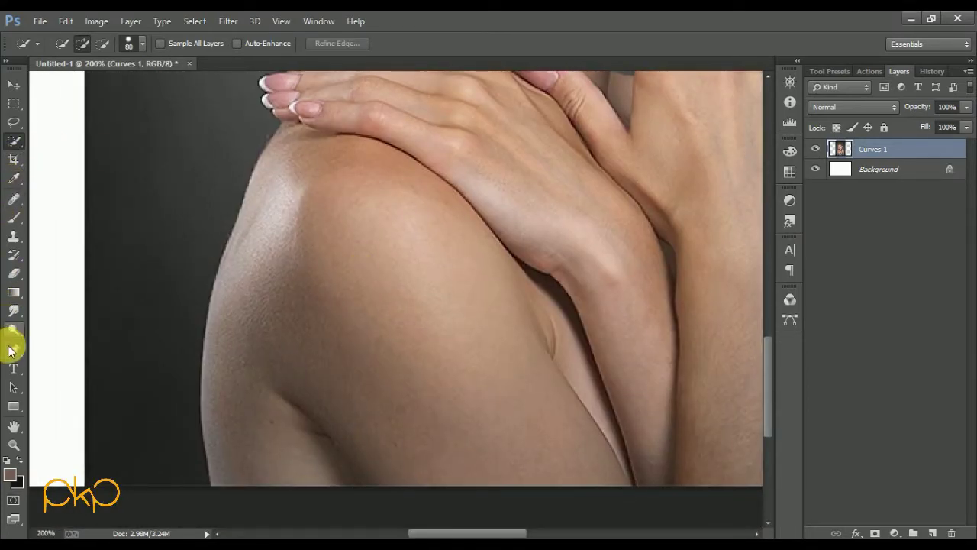
Step: With the Pen tool, trace anchors up the shoulder, along the hand and neck edge
left_click(13, 353)
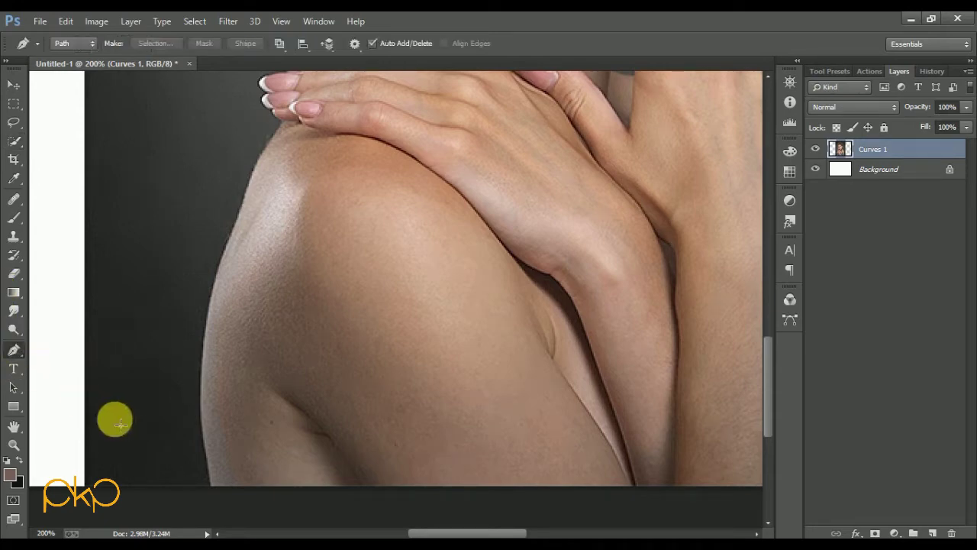
left_click(212, 486)
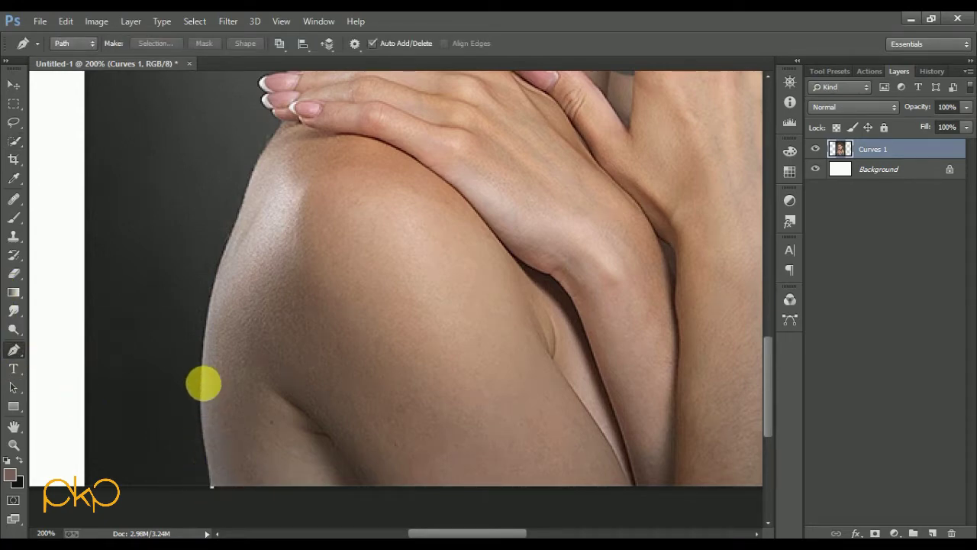
left_click(205, 335)
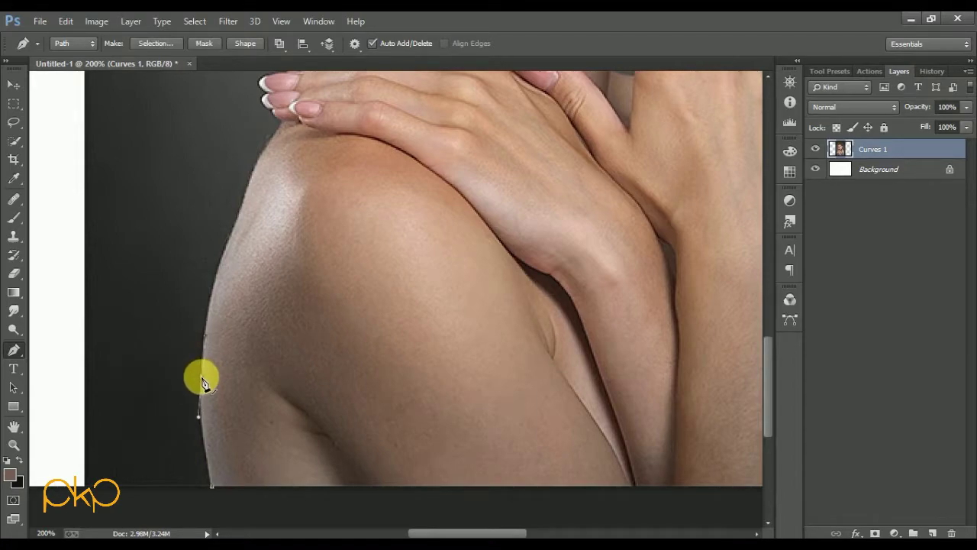
left_click(201, 375)
left_click(214, 279)
left_click(244, 202)
left_click_drag(285, 126, 262, 315)
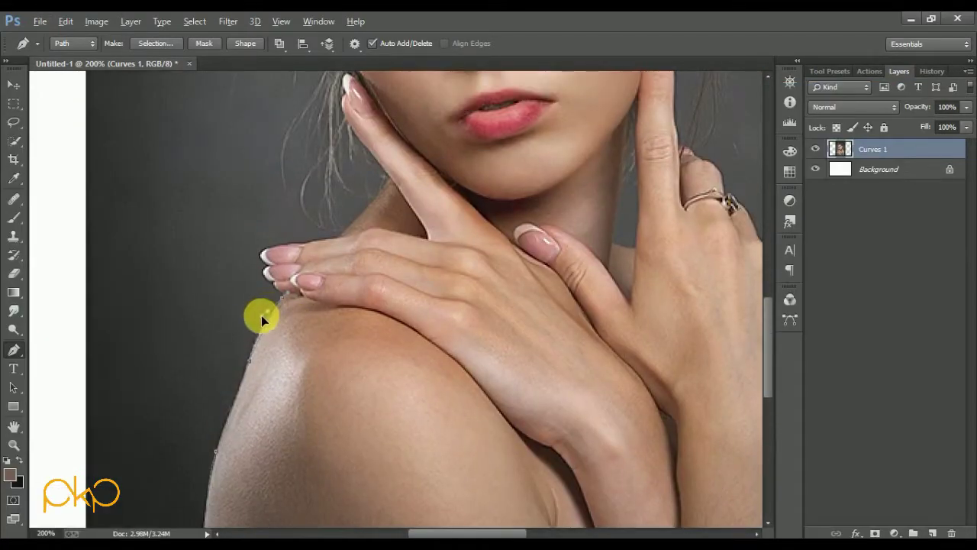
left_click(265, 273)
left_click(334, 240)
left_click(374, 203)
Step: Continue the path along the cheek and up the left edge of the hair
left_click_drag(386, 168, 403, 327)
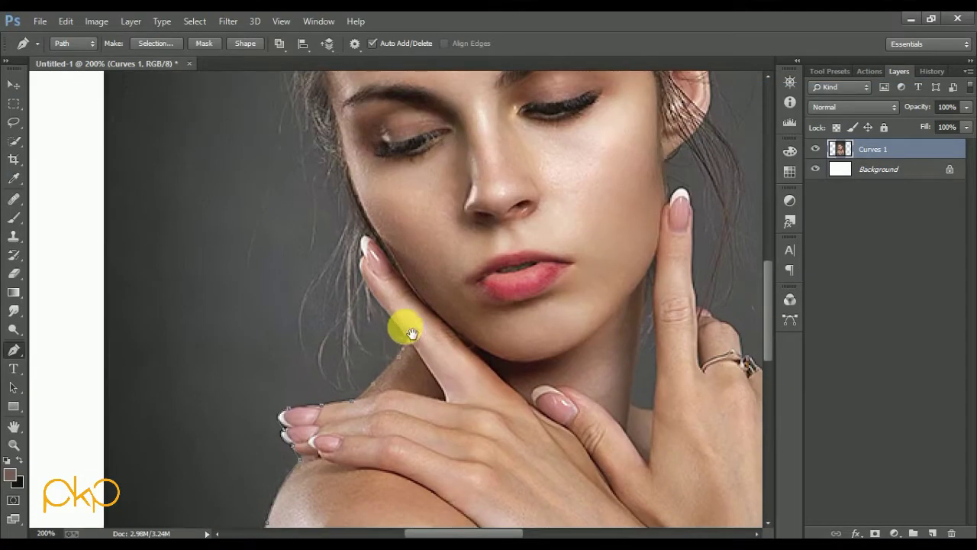
left_click(371, 249)
left_click_drag(366, 236, 364, 281)
left_click(364, 281)
left_click(347, 248)
left_click_drag(334, 224, 326, 351)
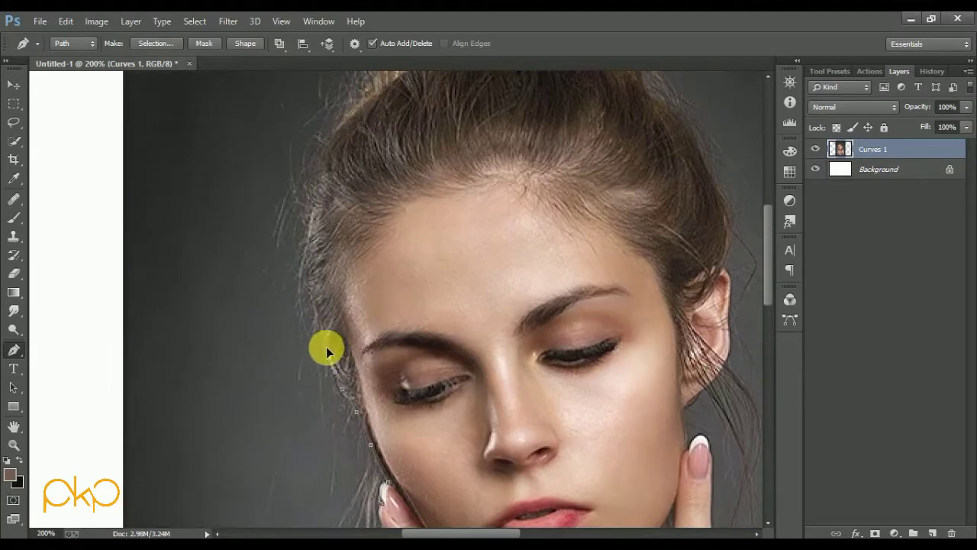
left_click(316, 308)
left_click(307, 275)
left_click(308, 251)
left_click_drag(311, 190, 307, 316)
left_click(311, 291)
left_click(330, 259)
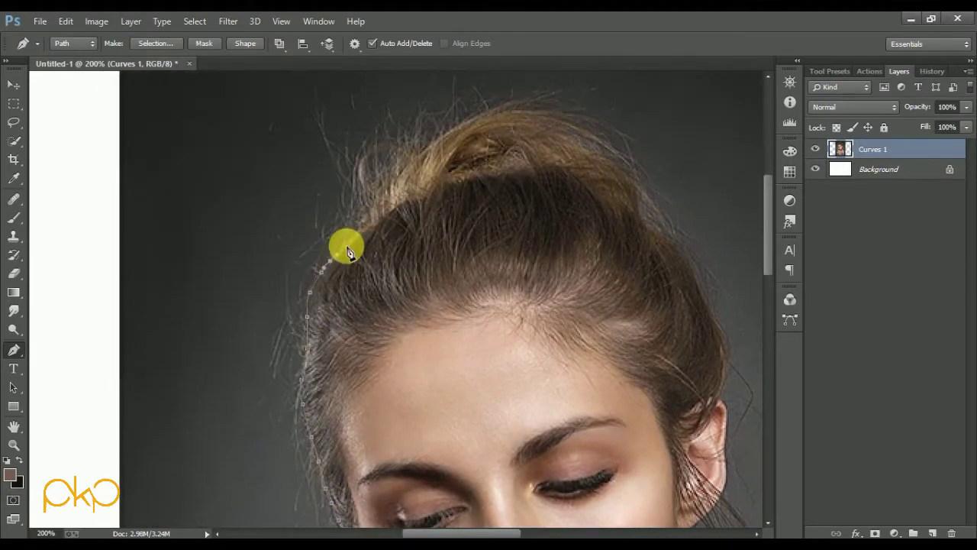
Step: Trace the path over the top of the bun and down the right hair edge
left_click(401, 170)
left_click(440, 139)
left_click(488, 116)
left_click(542, 112)
left_click(578, 130)
left_click(620, 162)
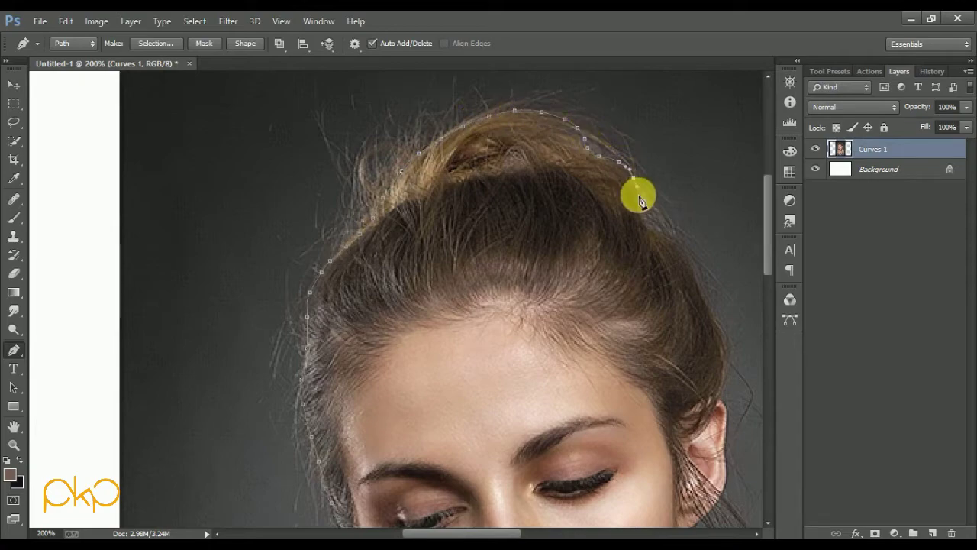
left_click(671, 236)
left_click(696, 267)
left_click(711, 309)
left_click(725, 357)
left_click(721, 393)
Step: Trace down the hair beside the ear to the jaw by the finger
left_click_drag(721, 394, 614, 245)
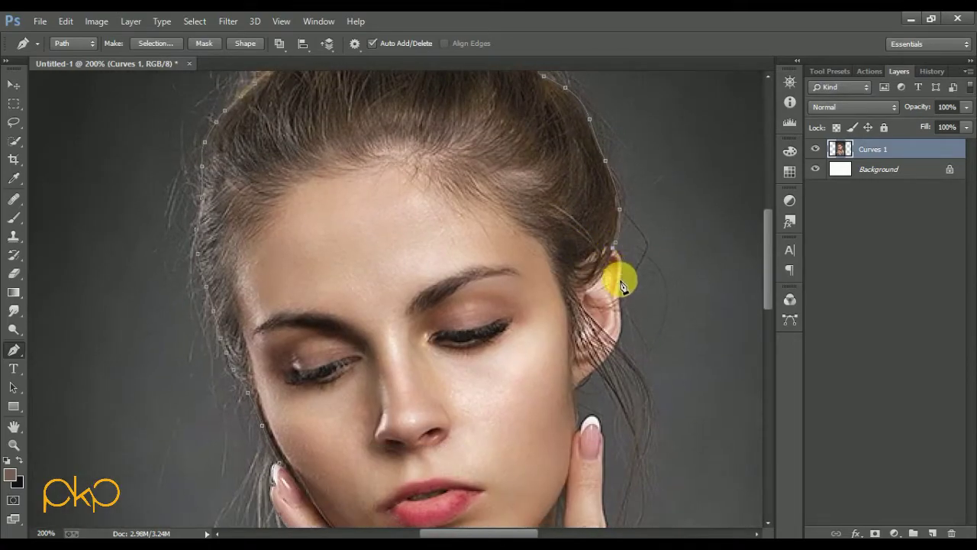
left_click(621, 276)
left_click(622, 308)
left_click(618, 345)
left_click_drag(578, 388, 547, 281)
left_click(557, 269)
left_click(543, 290)
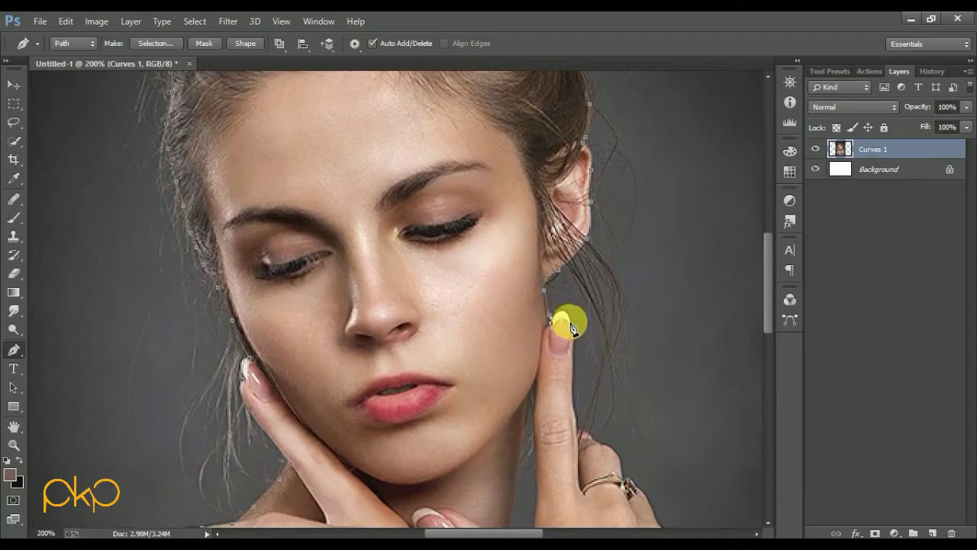
Step: Trace along the finger, ring, hand and arm to close the outline
left_click_drag(553, 357, 467, 210)
left_click_drag(493, 258, 427, 179)
left_click(431, 206)
left_click(458, 222)
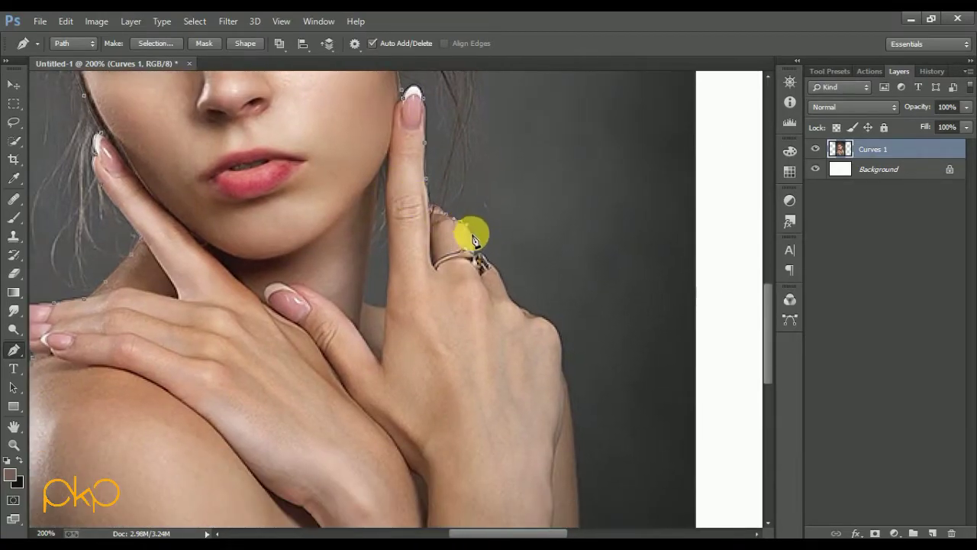
left_click(473, 242)
left_click_drag(496, 271, 443, 207)
left_click(475, 255)
mouse_move(475, 255)
left_mouse_down()
mouse_move(441, 145)
mouse_move(443, 267)
left_mouse_up()
left_click(458, 328)
left_click(480, 388)
mouse_move(484, 405)
left_mouse_down()
mouse_move(109, 399)
mouse_move(450, 401)
left_mouse_up()
Step: Load the girl path as a selection and add a layer mask to Curves 1
key("ctrl+Return")
key("ctrl+0")
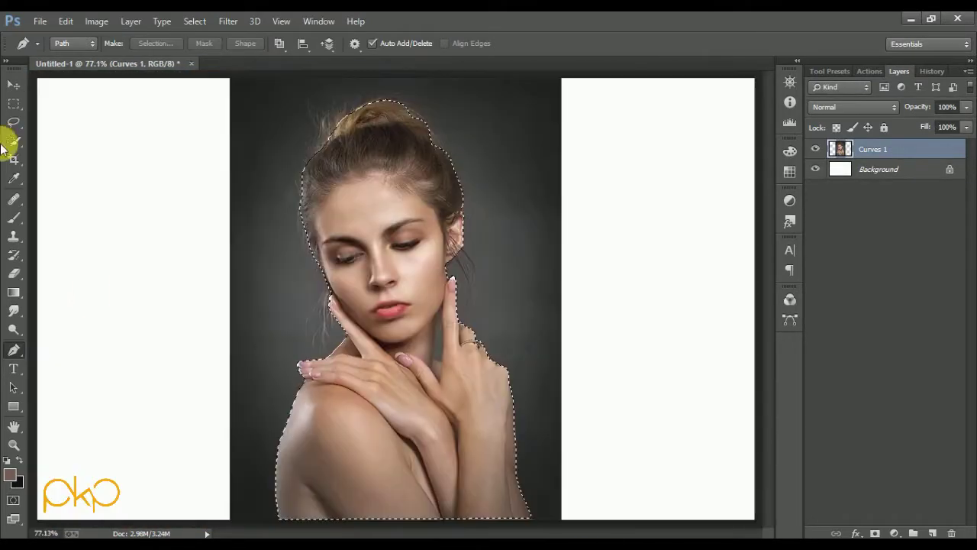
left_click(876, 532)
scroll(447, 344, "up", 3)
Step: Trace a closed path around the grey gap between the neck and finger
left_click(424, 185)
left_click(420, 235)
left_click(422, 300)
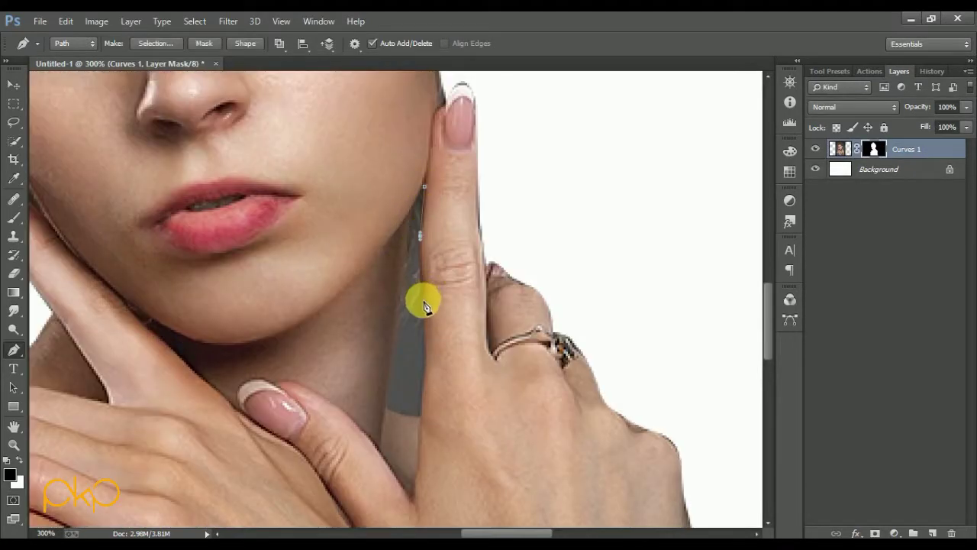
left_click(422, 365)
left_click(419, 401)
left_click(387, 406)
left_click(399, 328)
left_click(412, 229)
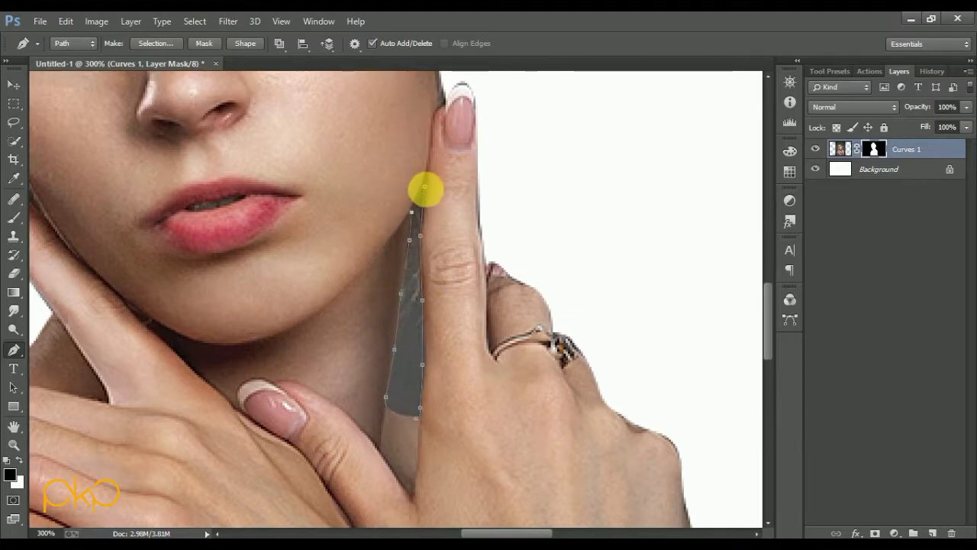
left_click(423, 185)
Step: Fill the neck-gap selection on the mask to hide the grey strip, then deselect
key("ctrl+Return")
left_click(17, 459)
key("alt+BackSpace")
key("ctrl+d")
key("ctrl+0")
key("v")
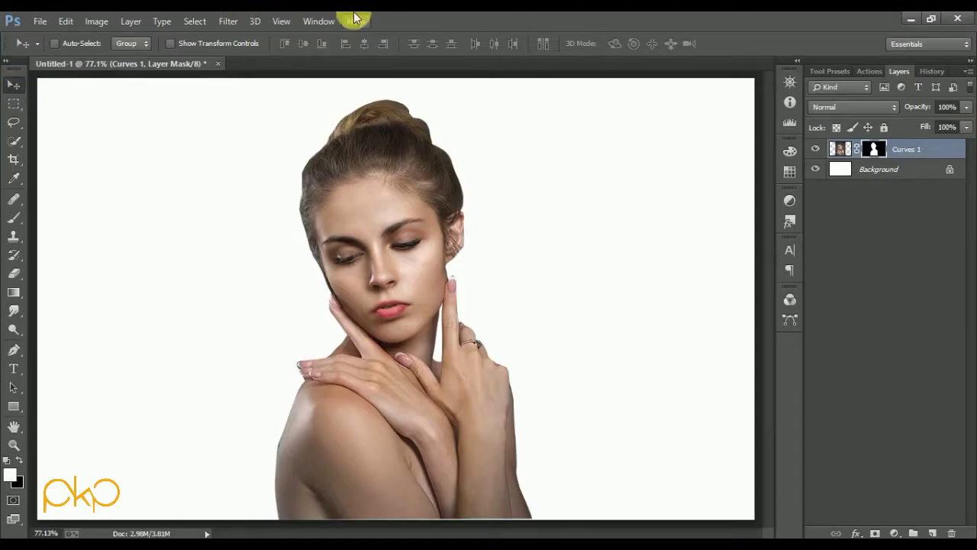
Step: Refine the mask with 0.9 px radius and -16% shift edge, then apply it permanently
right_click(874, 150)
left_click(854, 266)
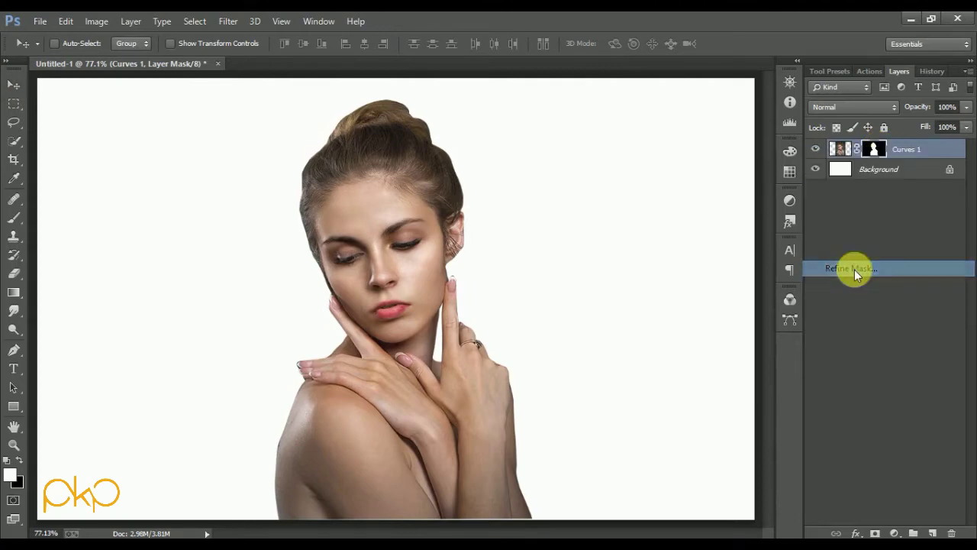
left_click_drag(698, 185, 702, 185)
mouse_move(736, 284)
left_mouse_down()
mouse_move(702, 266)
mouse_move(702, 229)
left_mouse_up()
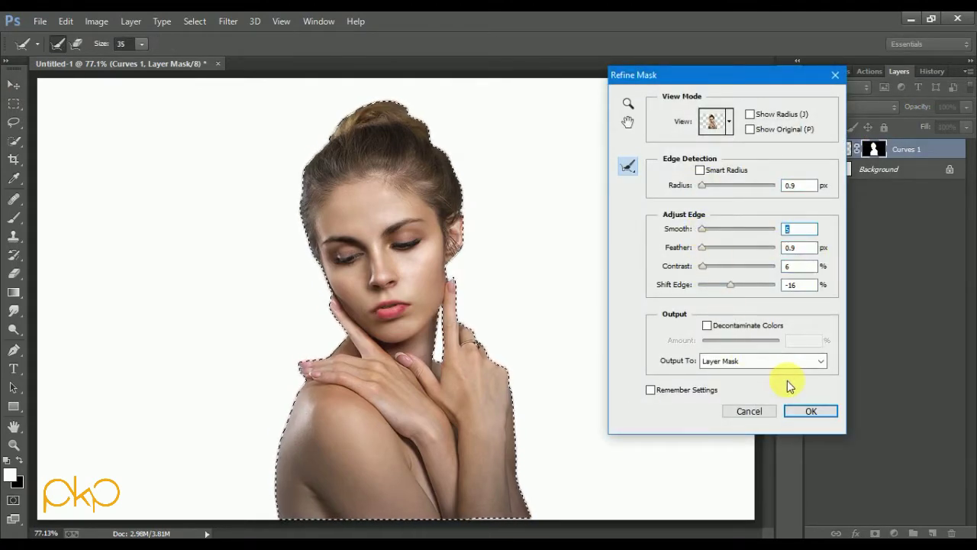
left_click(811, 412)
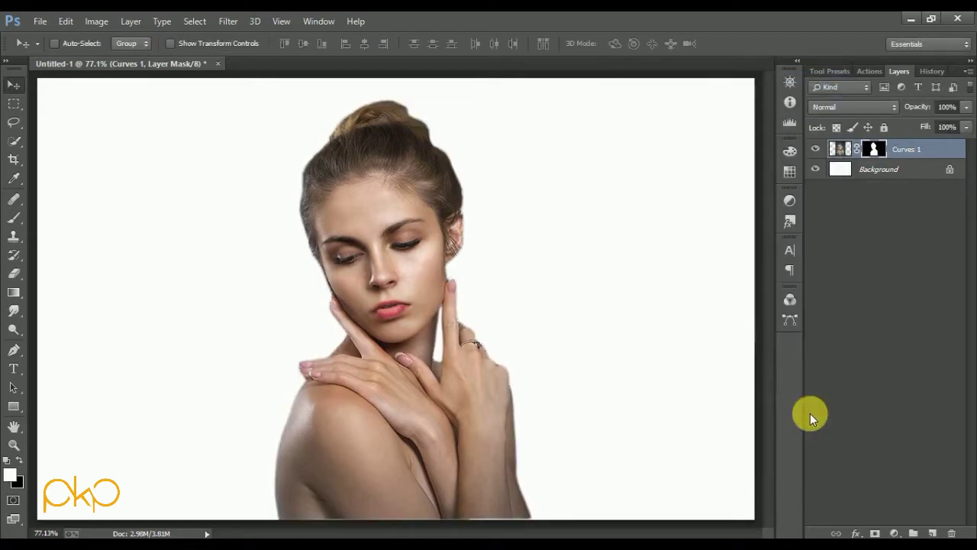
right_click(874, 148)
left_click(863, 192)
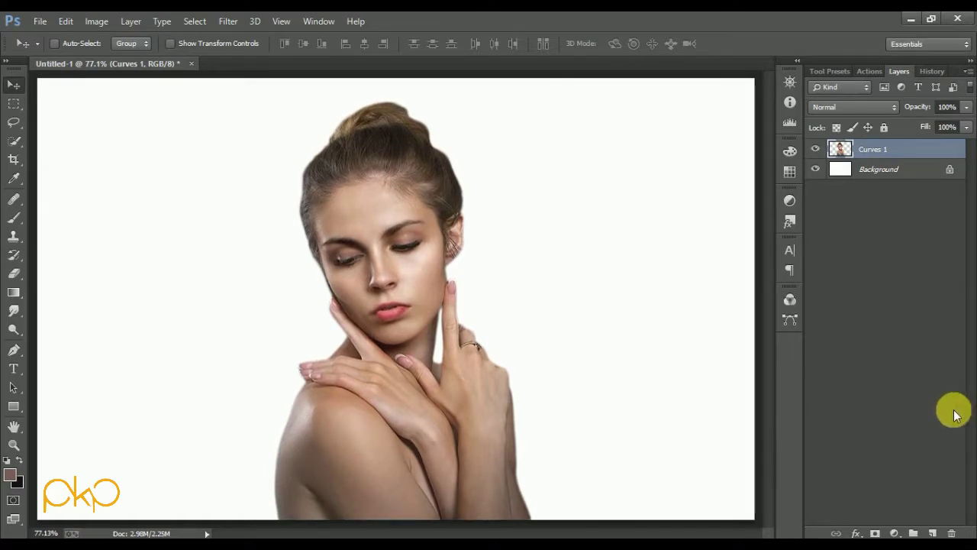
Step: Add a Black & White adjustment layer above Curves 1
left_click(897, 170)
left_click(902, 149)
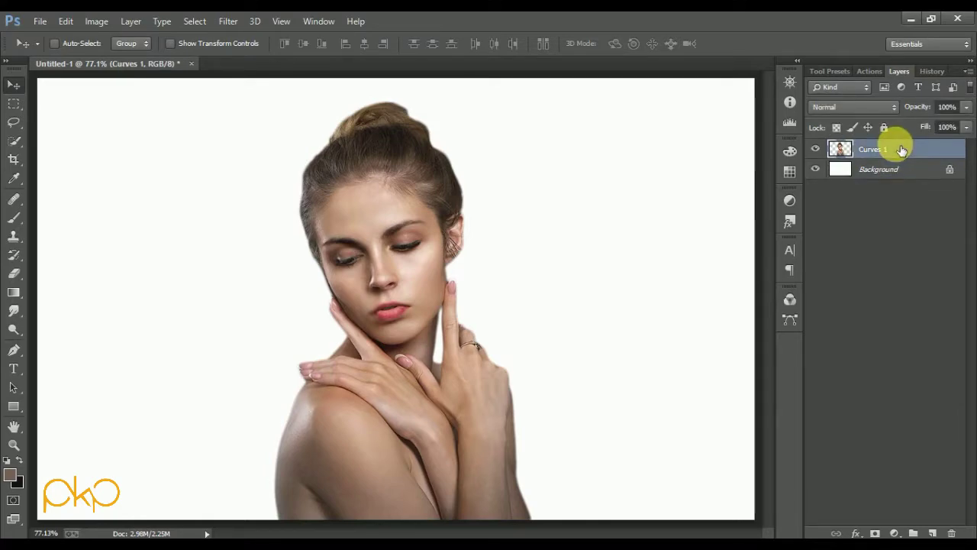
left_click(911, 533)
key("ctrl+z")
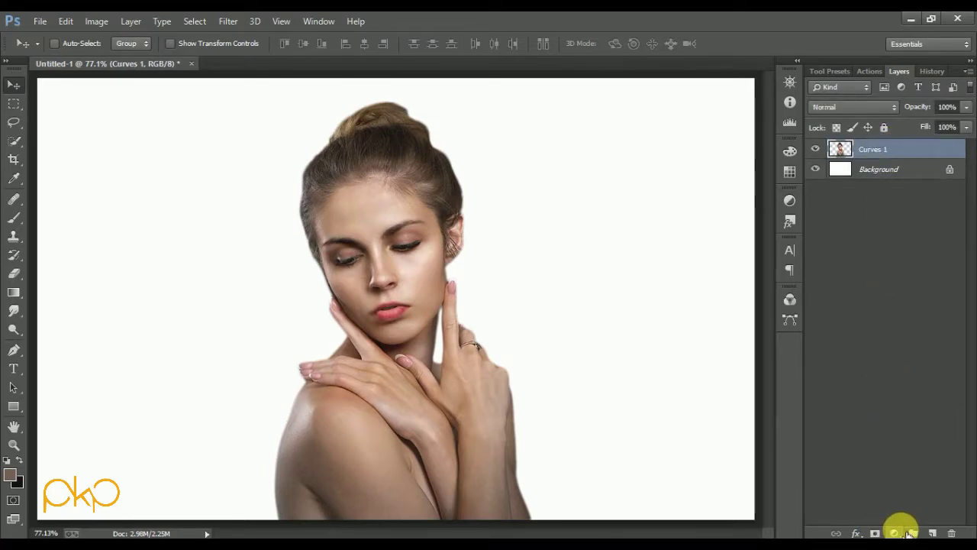
left_click(894, 533)
left_click(886, 391)
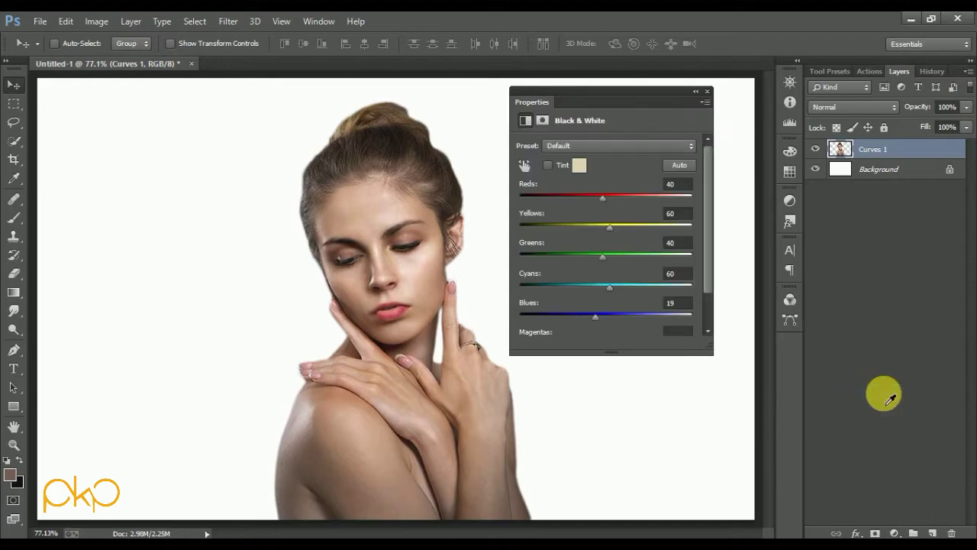
left_click(707, 91)
Step: Select Curves 1 with Black & White 1 and convert them into one smart object
left_click(878, 168, "shift")
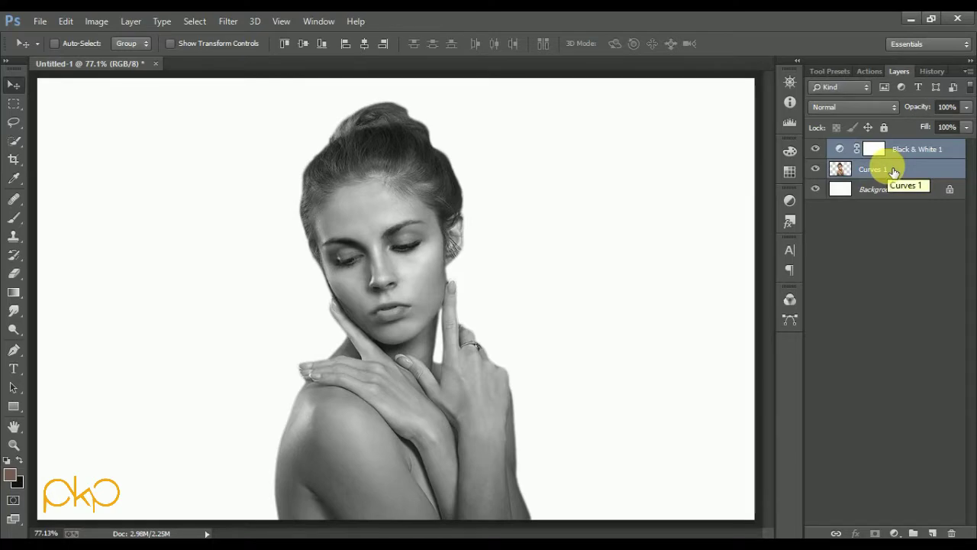
left_click(968, 71)
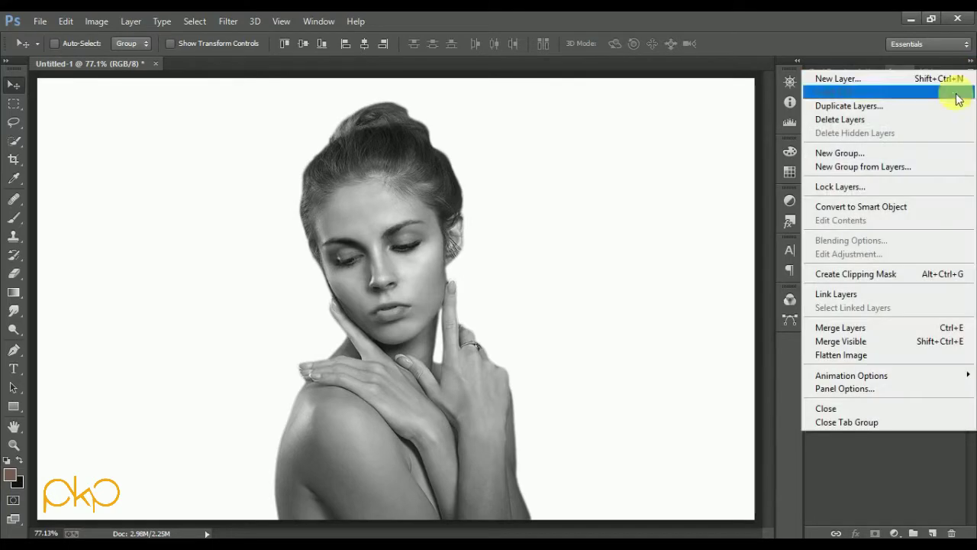
left_click(896, 207)
Step: Duplicate the Black & White 1 smart object and set the copy's blend mode to Difference
left_click_drag(890, 152, 933, 532)
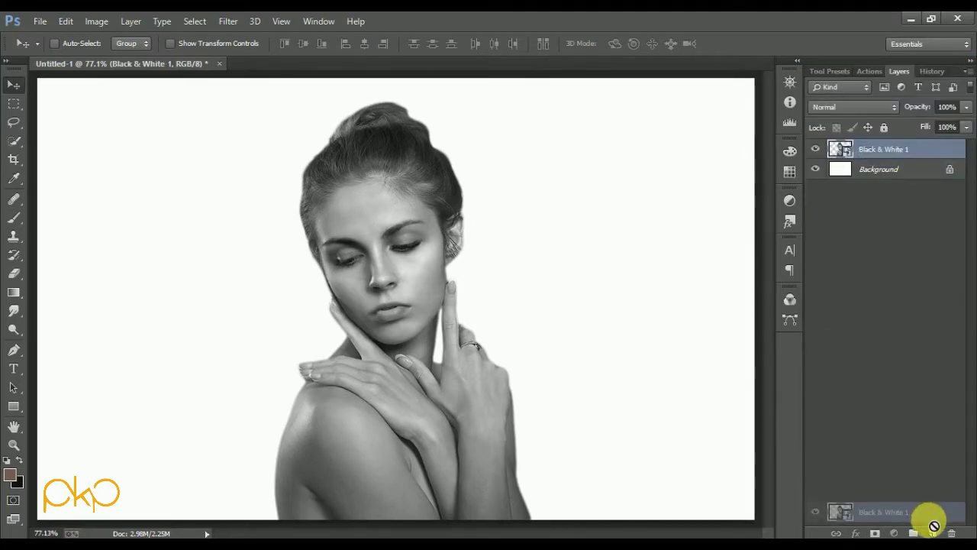
left_click(872, 106)
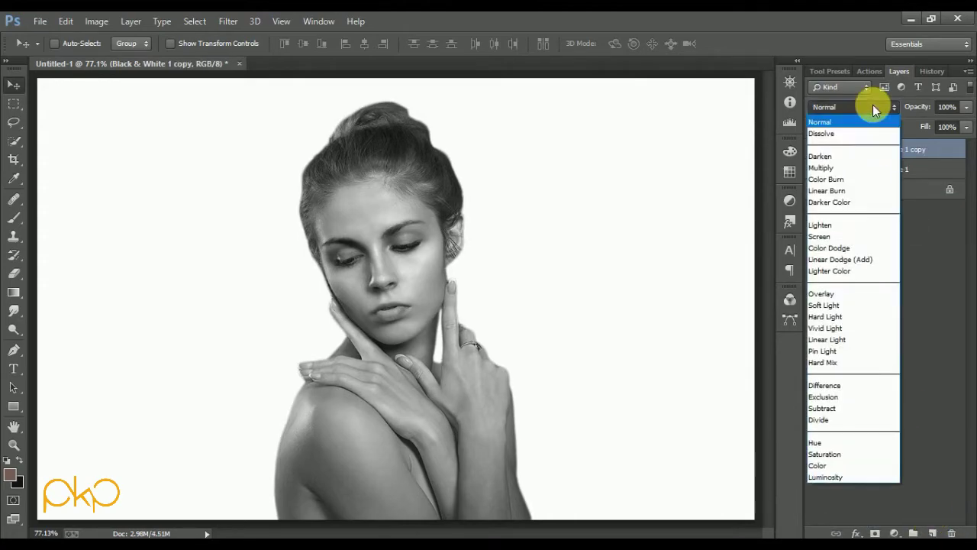
left_click(830, 384)
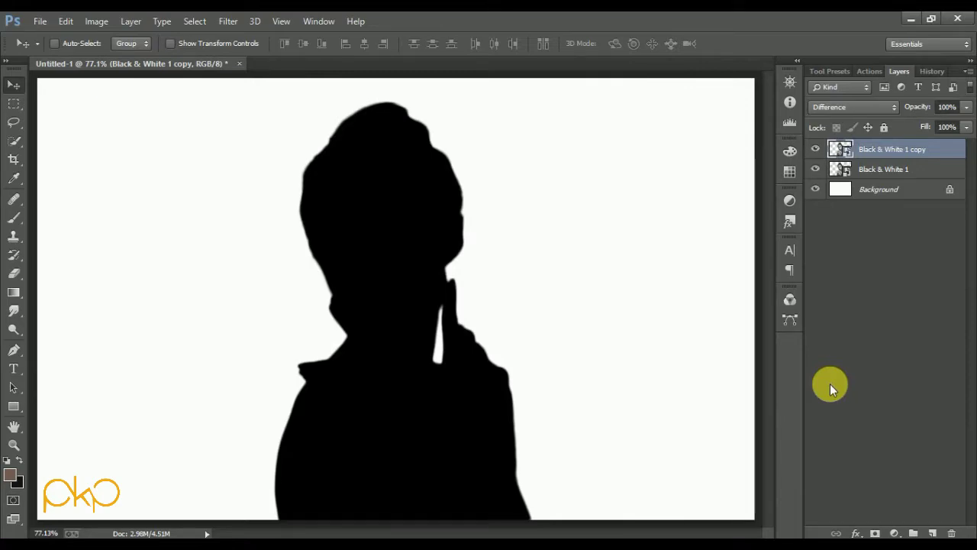
Step: Add an Invert adjustment layer clipped to the Difference copy, then dismiss its Properties panel
left_click(894, 533)
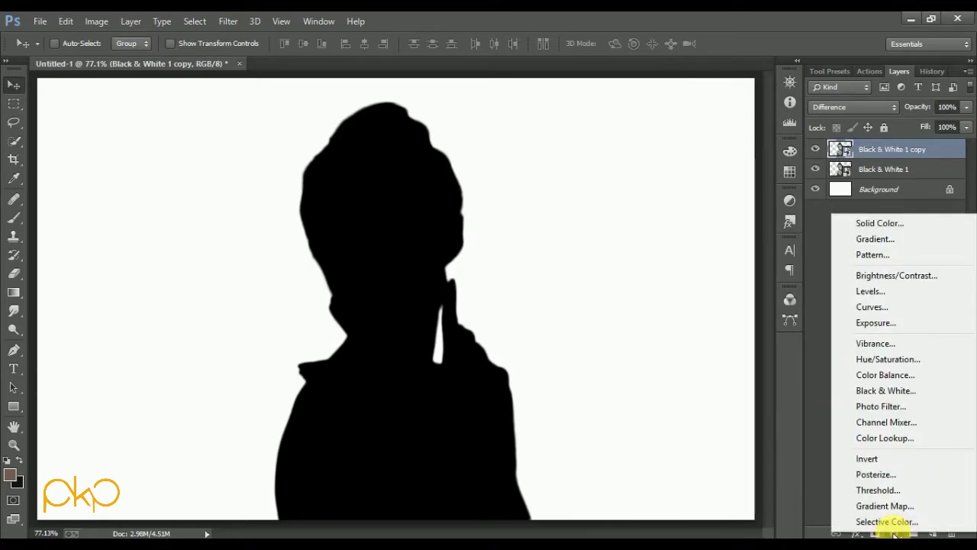
left_click(879, 458)
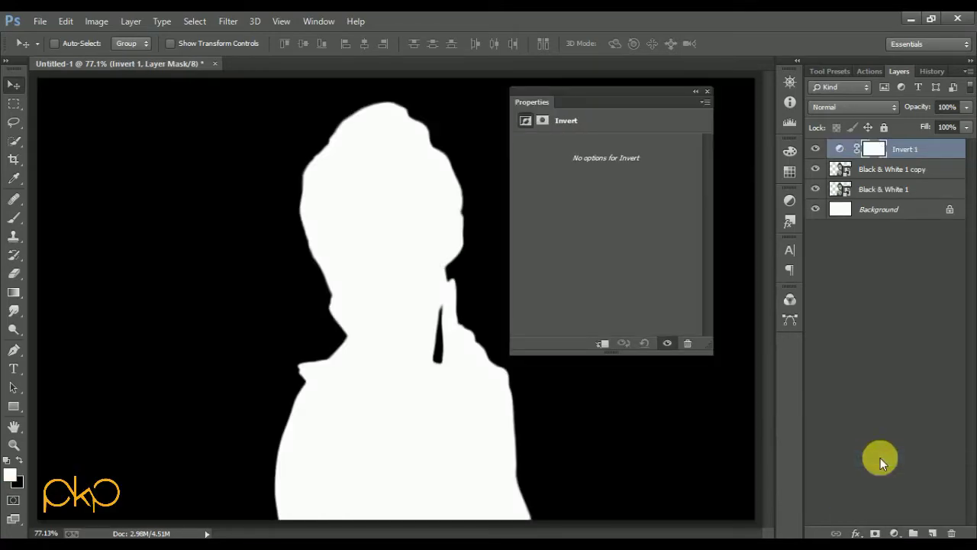
left_click(602, 342)
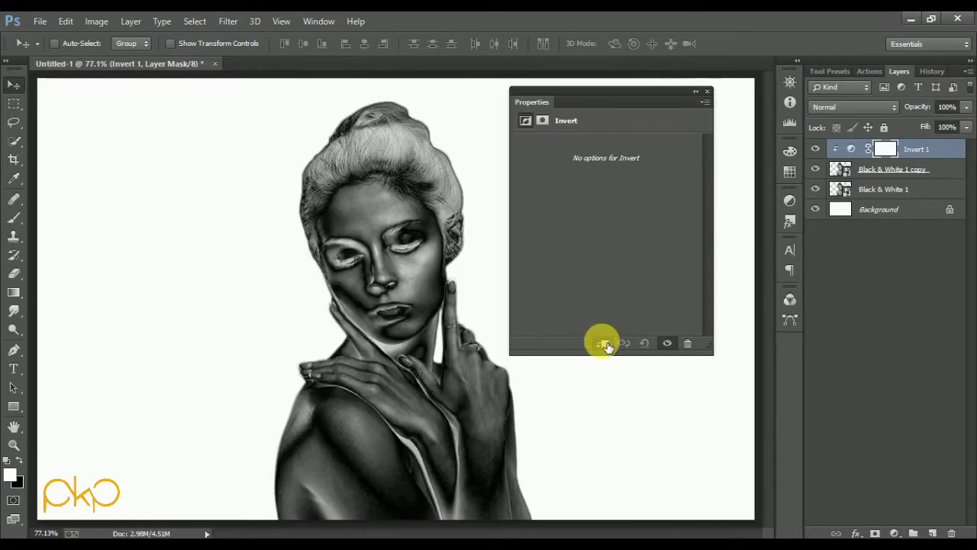
left_click(699, 94)
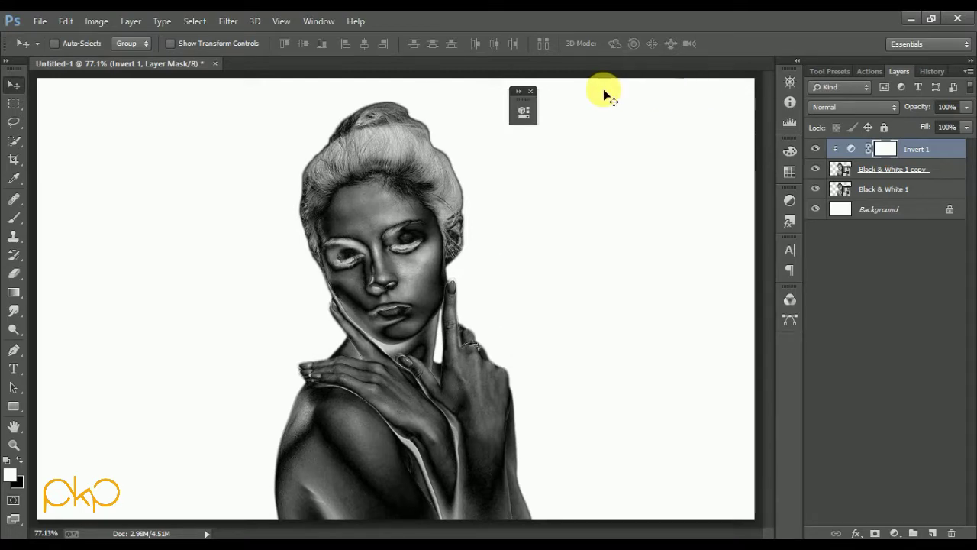
left_click(530, 91)
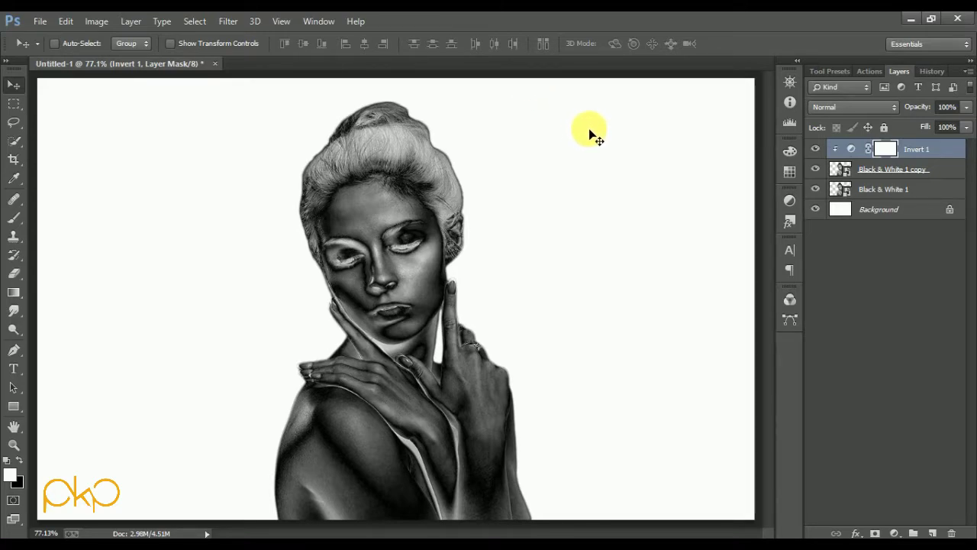
Step: Combine Black & White 1, its copy and Invert 1 into one Invert 1 smart object
left_click(893, 189)
left_click(922, 168, "shift")
left_click(920, 149, "shift")
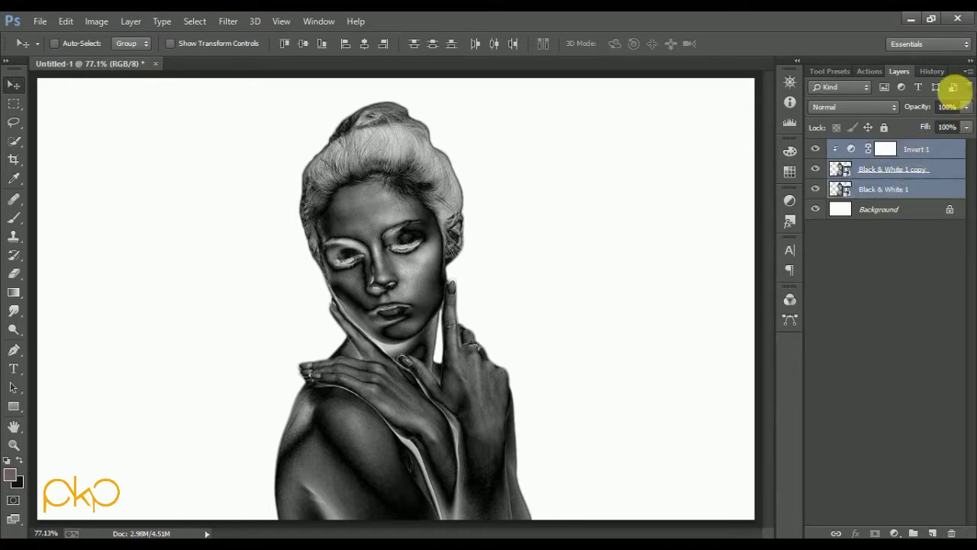
left_click(967, 71)
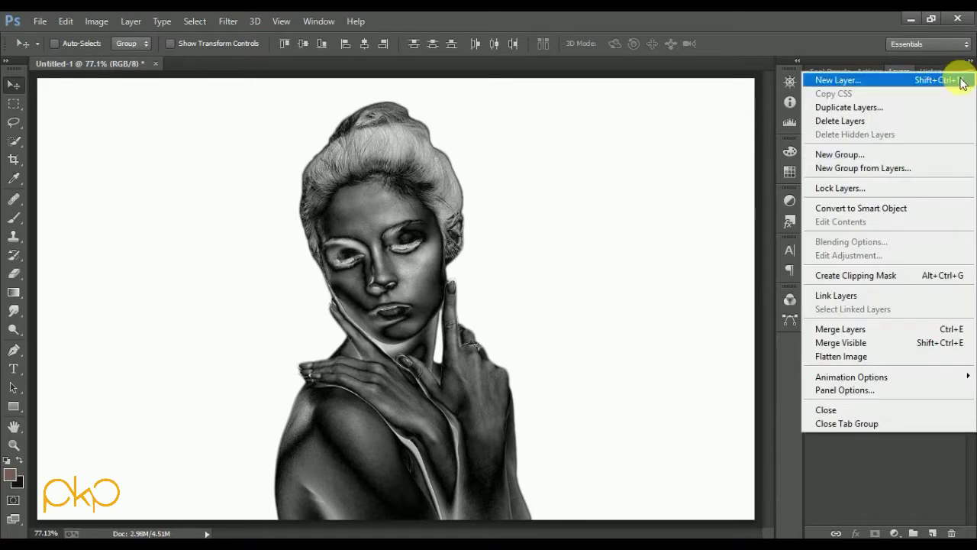
left_click(884, 206)
Step: Duplicate the Invert 1 smart object and set the copy to Difference blend mode
left_click_drag(908, 149, 932, 532)
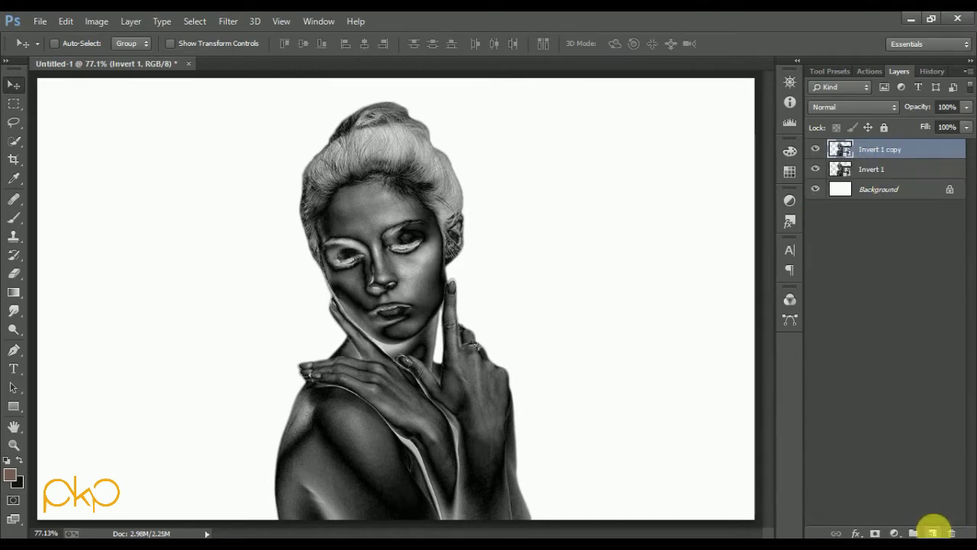
left_click(852, 106)
left_click(851, 385)
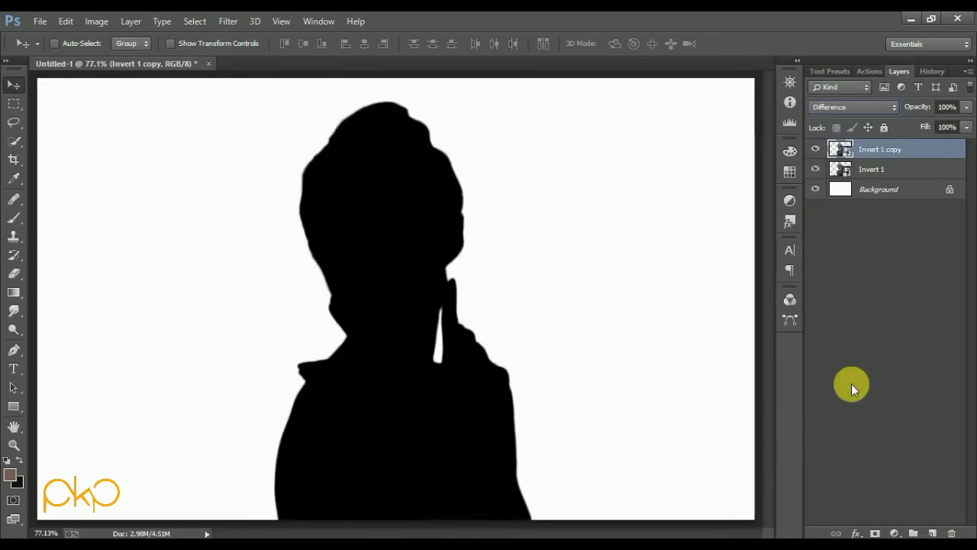
Step: Add an Invert 2 adjustment clipped to the Invert 1 copy, then dismiss Properties
left_click(894, 533)
left_click(889, 459)
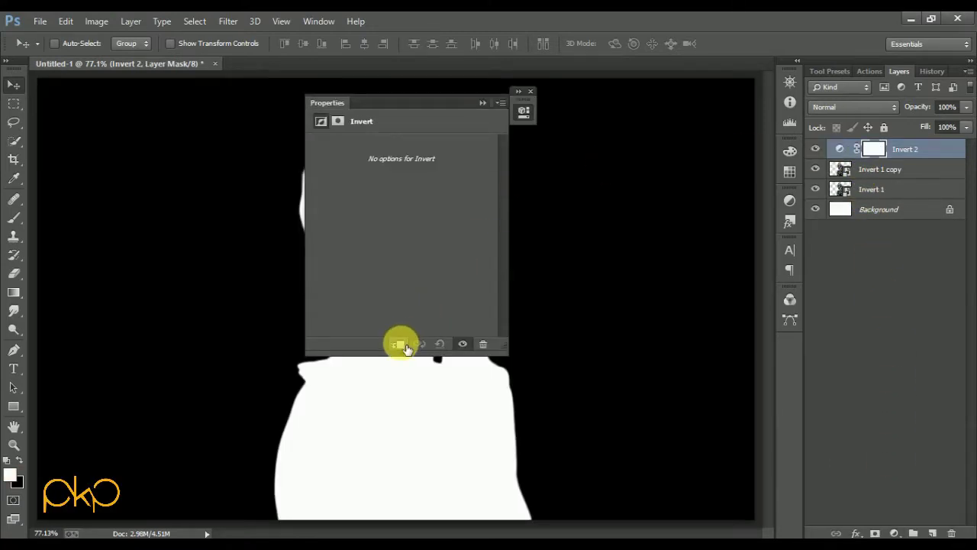
left_click(400, 345)
left_click(482, 103)
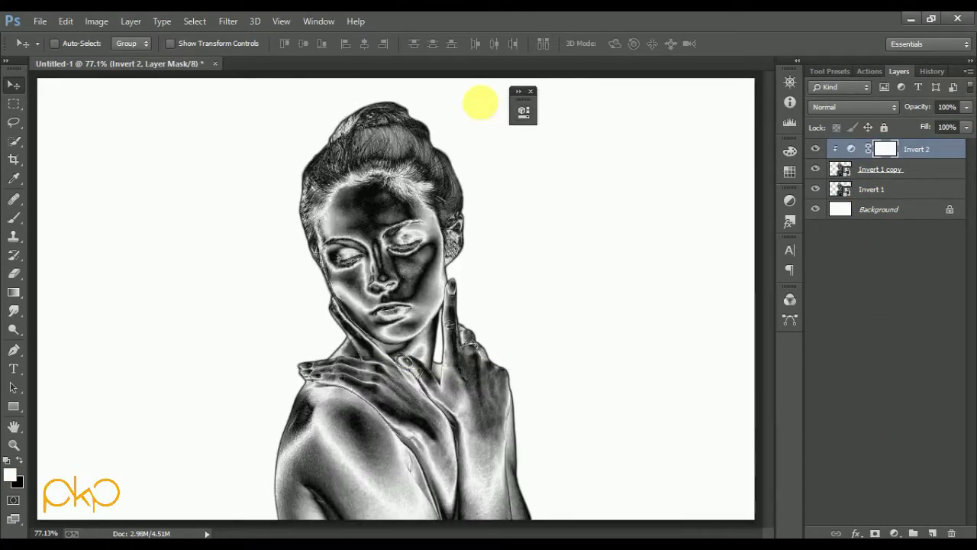
left_click(531, 93)
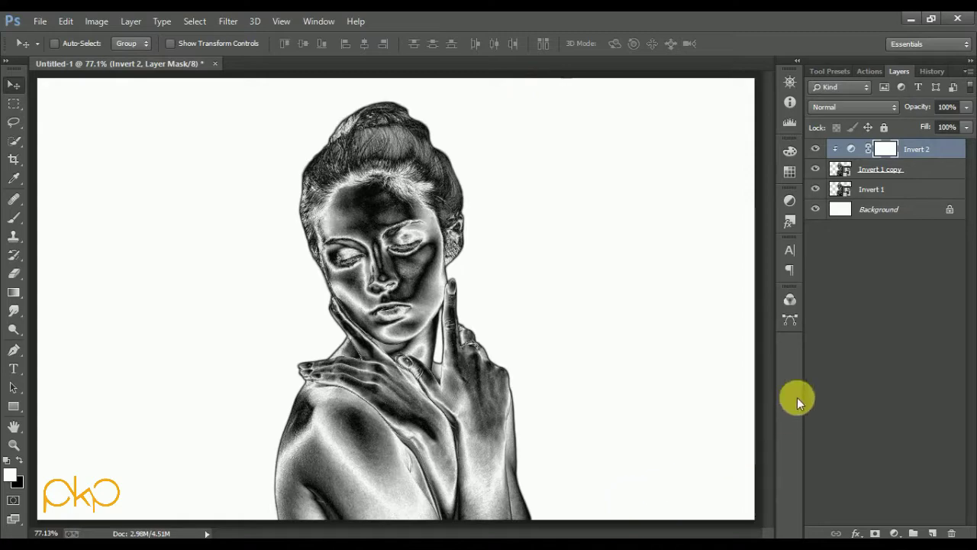
Step: Convert Invert 2, Invert 1 copy and Invert 1 into one smart object, then toggle its visibility to compare
left_click(902, 191, "shift")
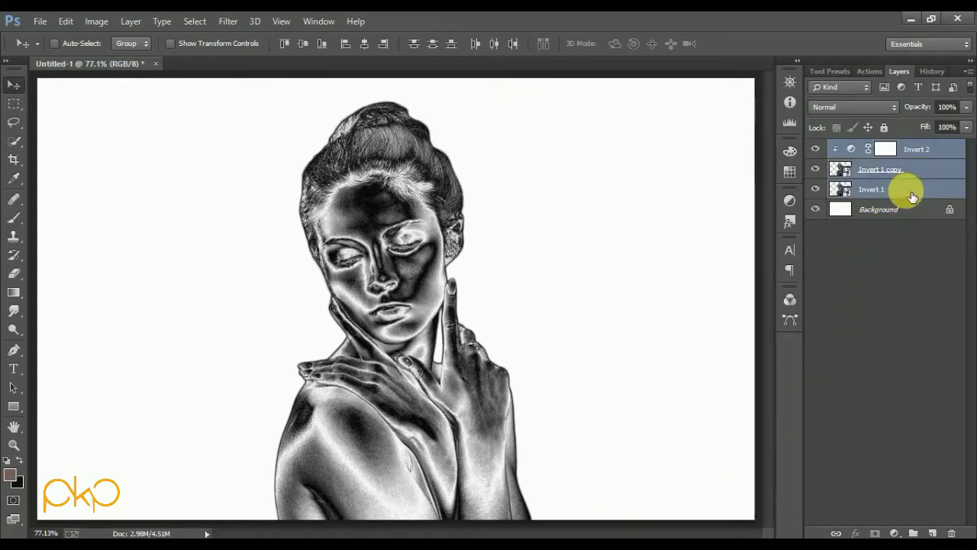
left_click(968, 71)
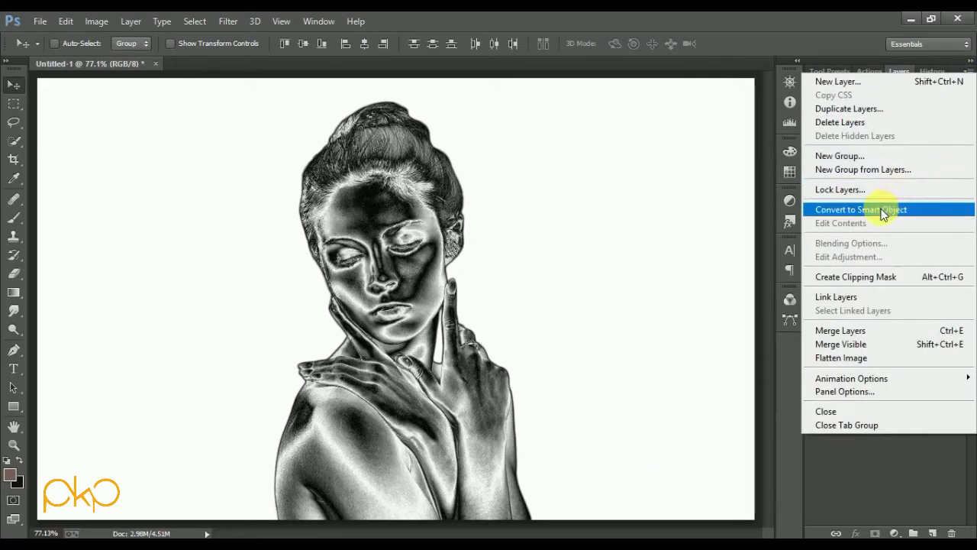
left_click(881, 208)
left_click(816, 149)
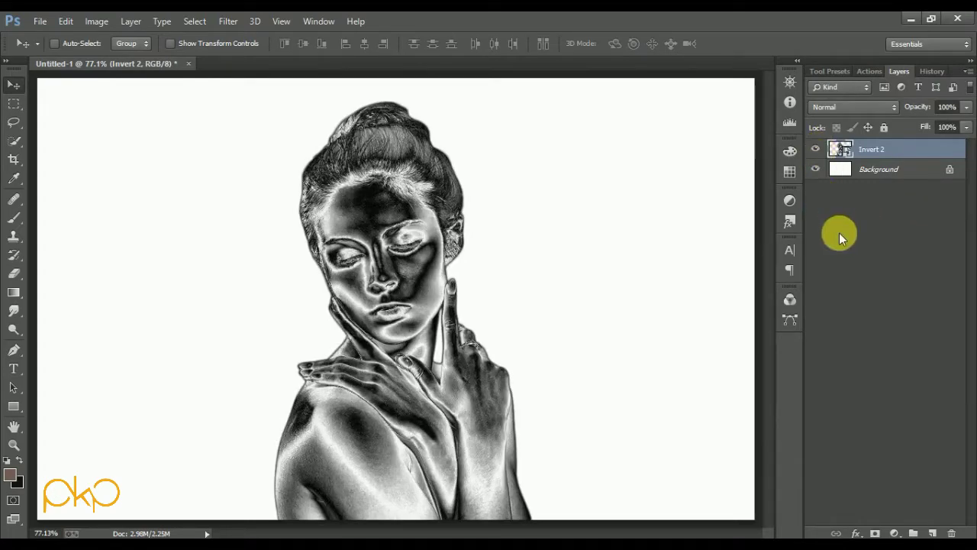
Step: Apply Filter Gallery Plastic Wrap with low Highlight Strength (about 3), Detail 14 and Smoothness 15
left_click(229, 21)
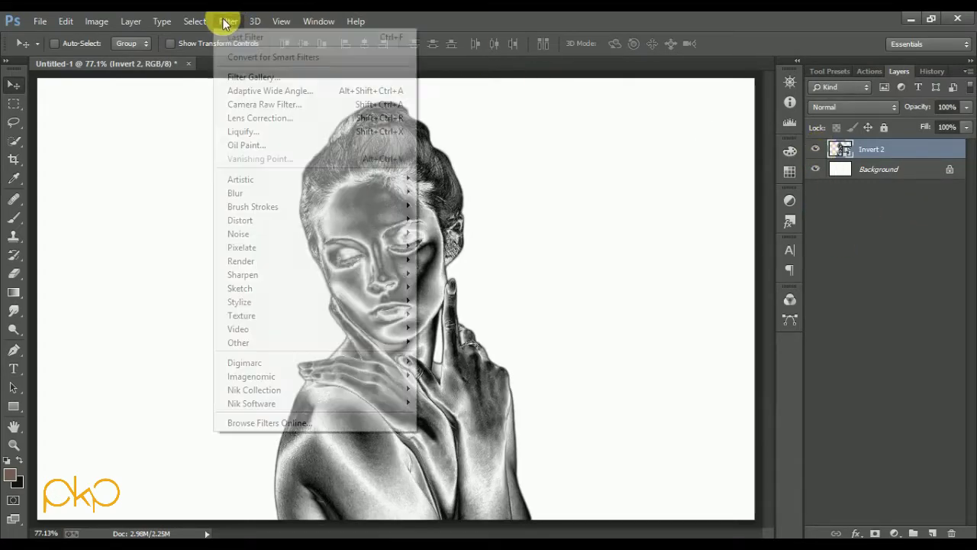
left_click(252, 78)
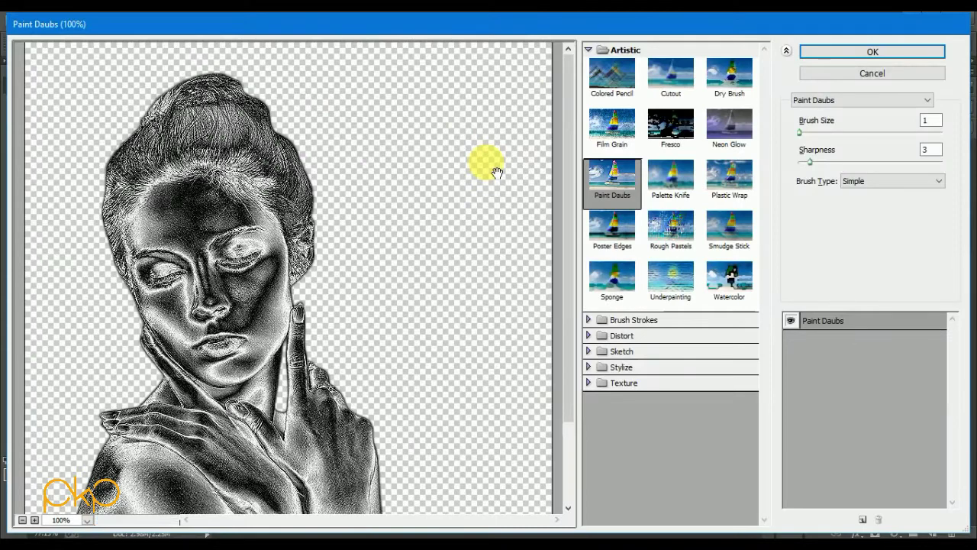
left_click(717, 177)
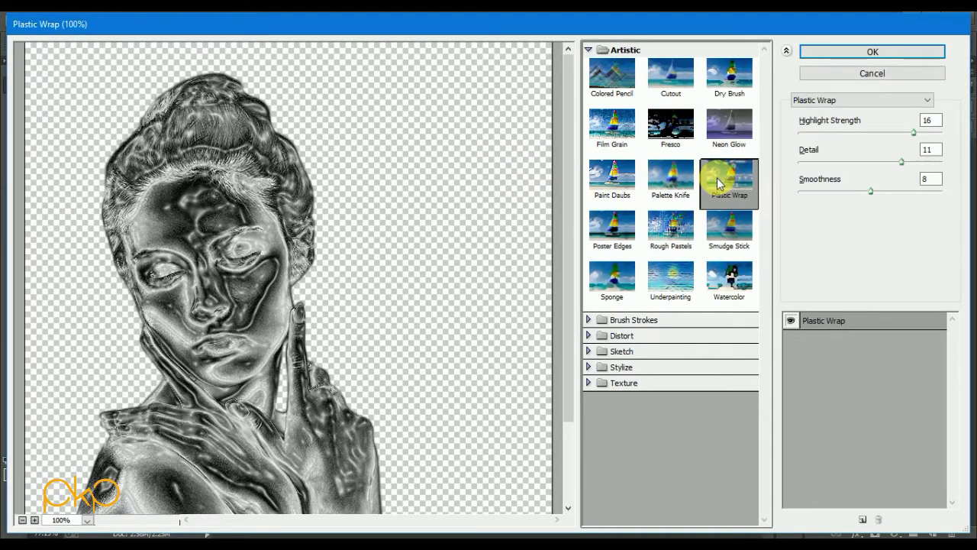
left_click(932, 120)
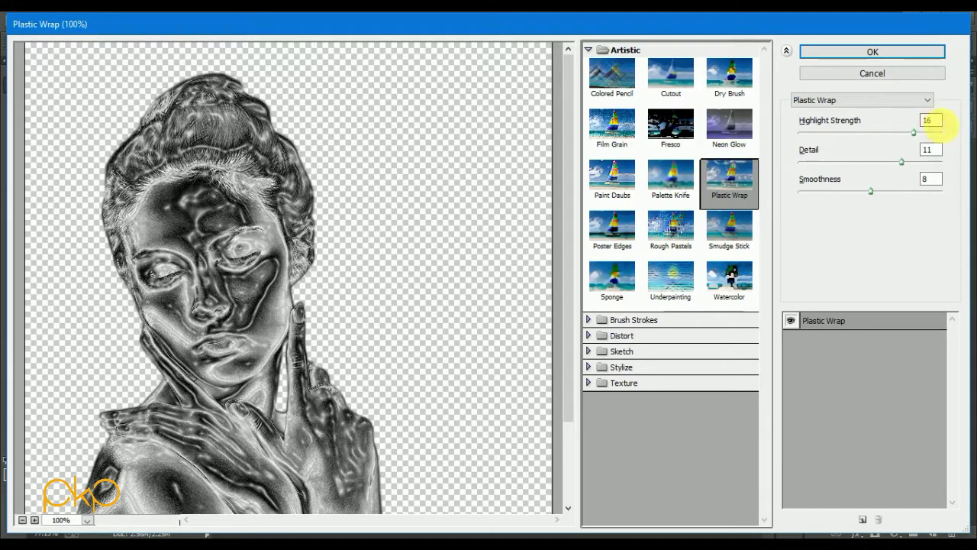
type("10")
key("Tab")
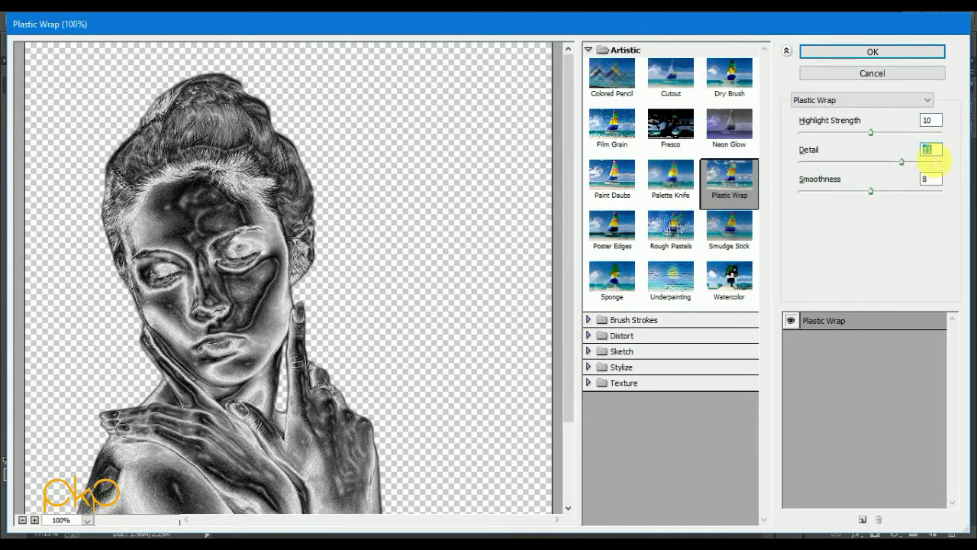
type("8")
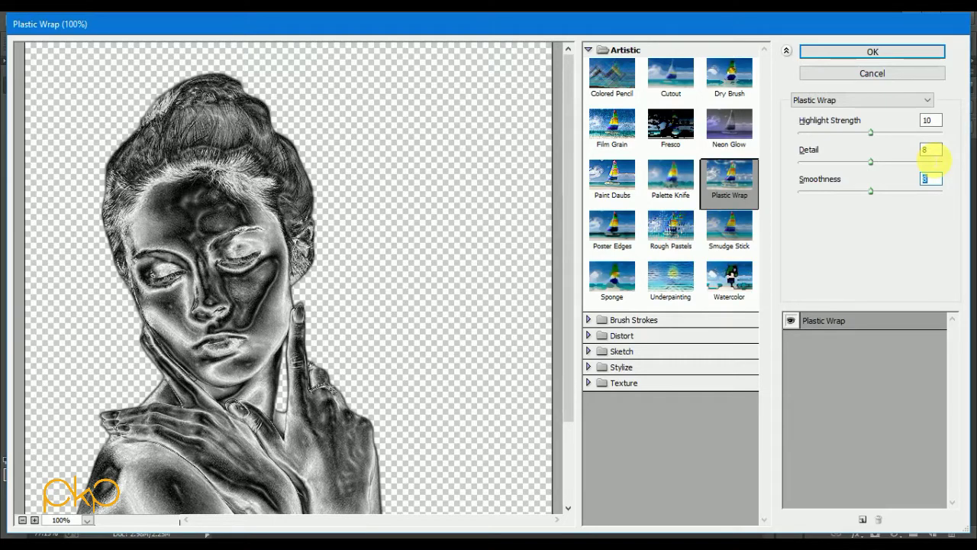
type("15")
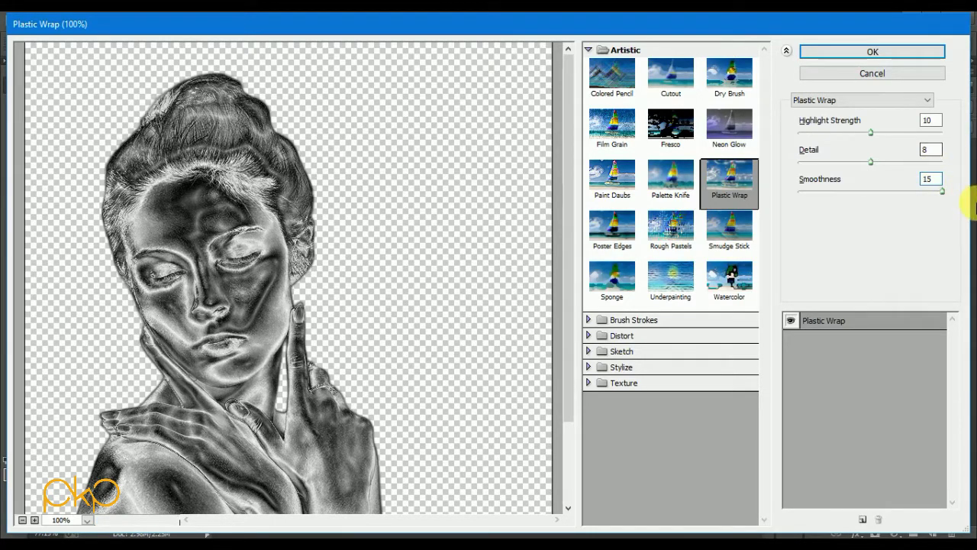
mouse_move(942, 191)
left_mouse_down()
mouse_move(840, 197)
mouse_move(971, 197)
left_mouse_up()
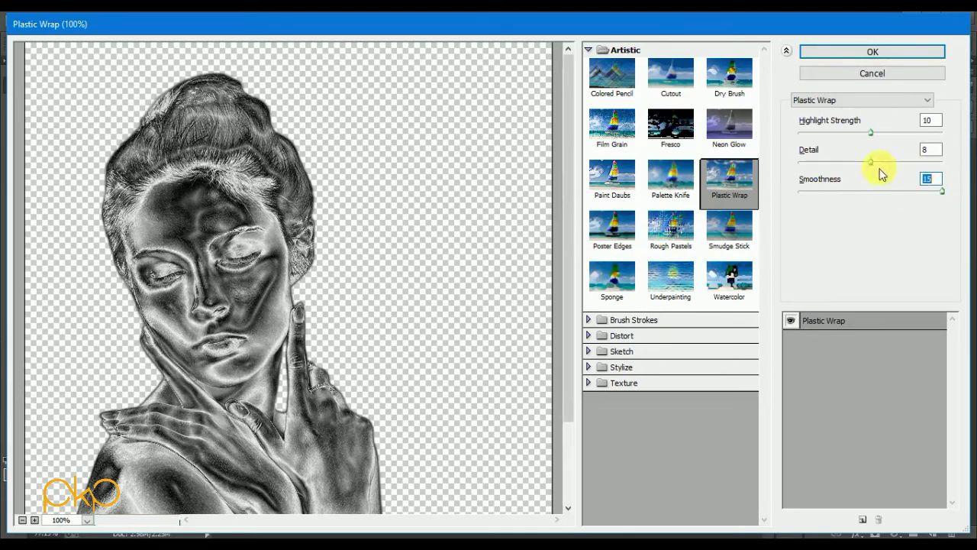
mouse_move(871, 162)
left_mouse_down()
mouse_move(974, 163)
mouse_move(931, 171)
left_mouse_up()
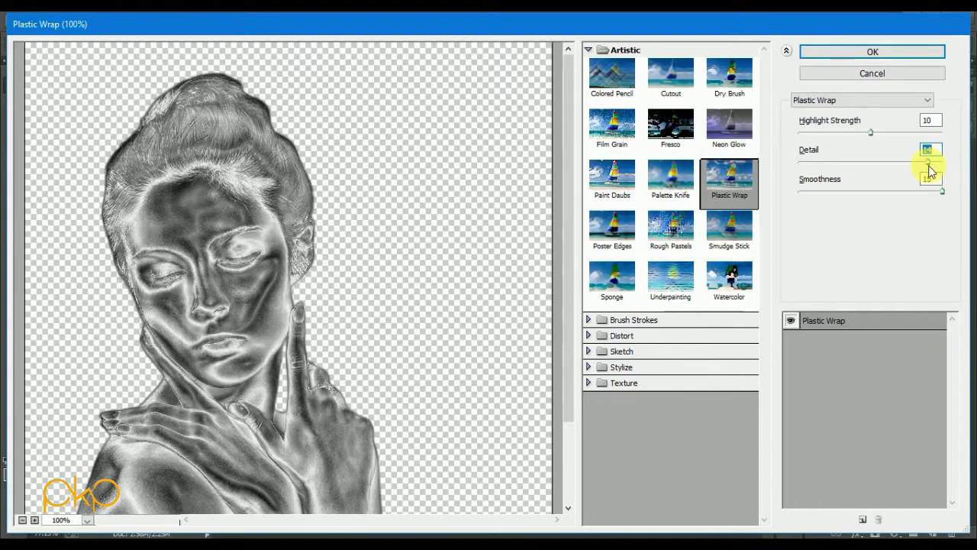
mouse_move(871, 132)
left_mouse_down()
mouse_move(824, 139)
mouse_move(899, 135)
mouse_move(866, 142)
left_mouse_up()
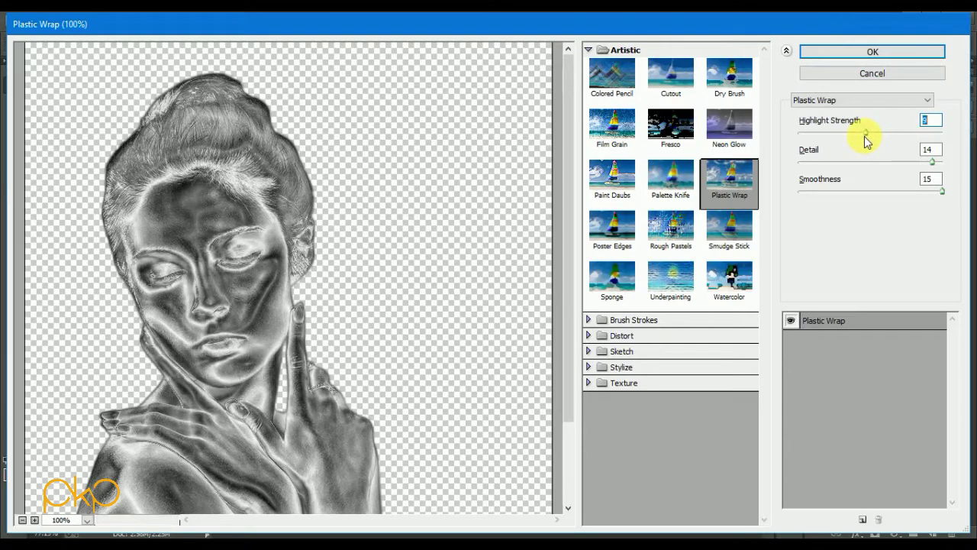
left_click(873, 52)
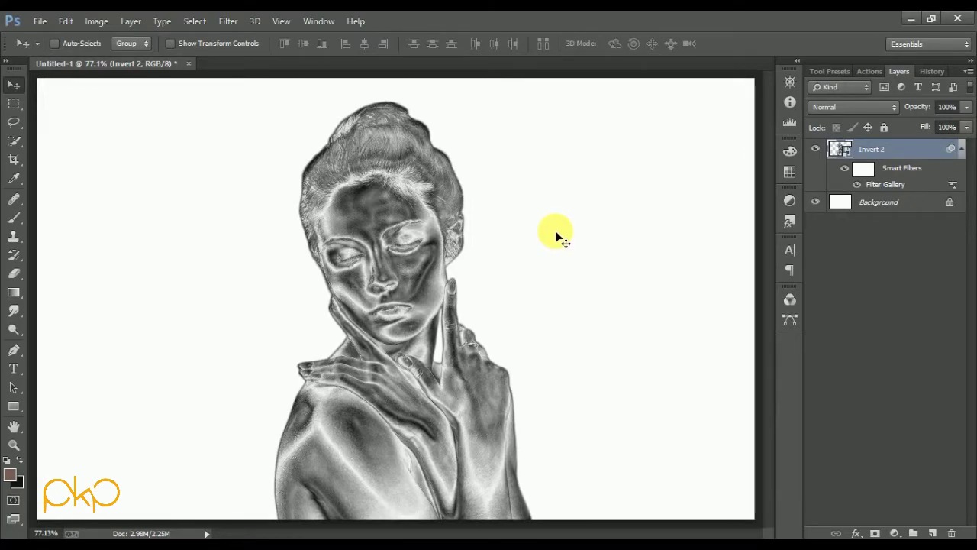
Step: Apply a Surface Blur with Radius 15 px and Threshold 20 levels, checking the preview before and after
left_click(226, 22)
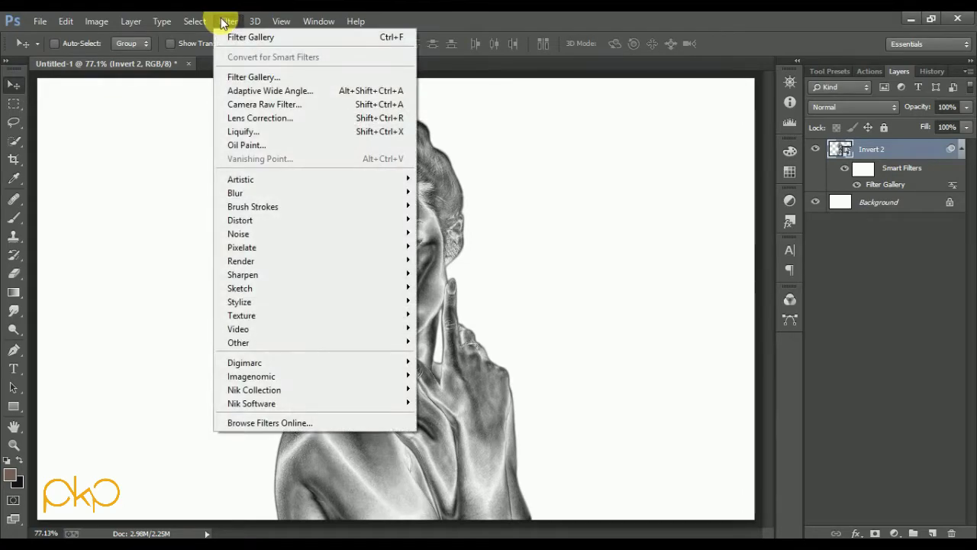
mouse_move(235, 193)
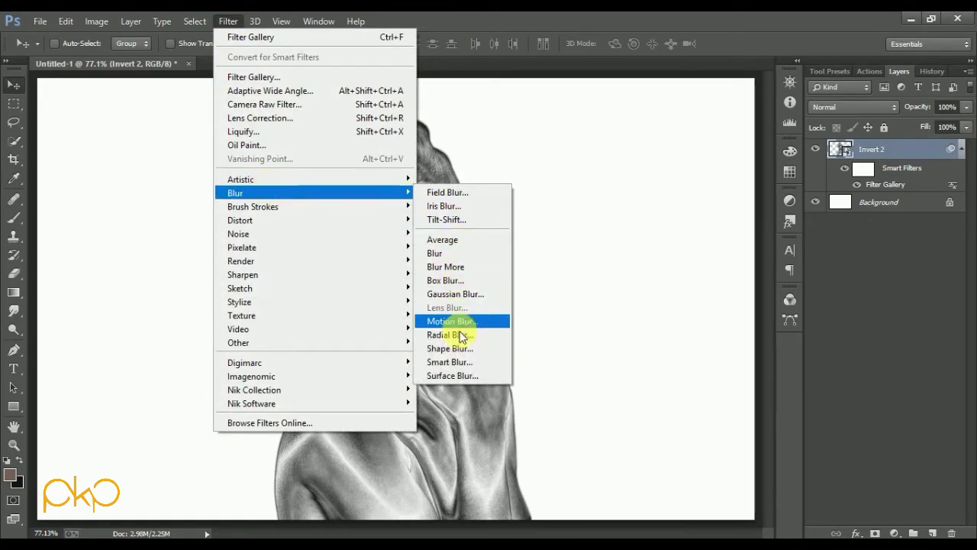
left_click(463, 375)
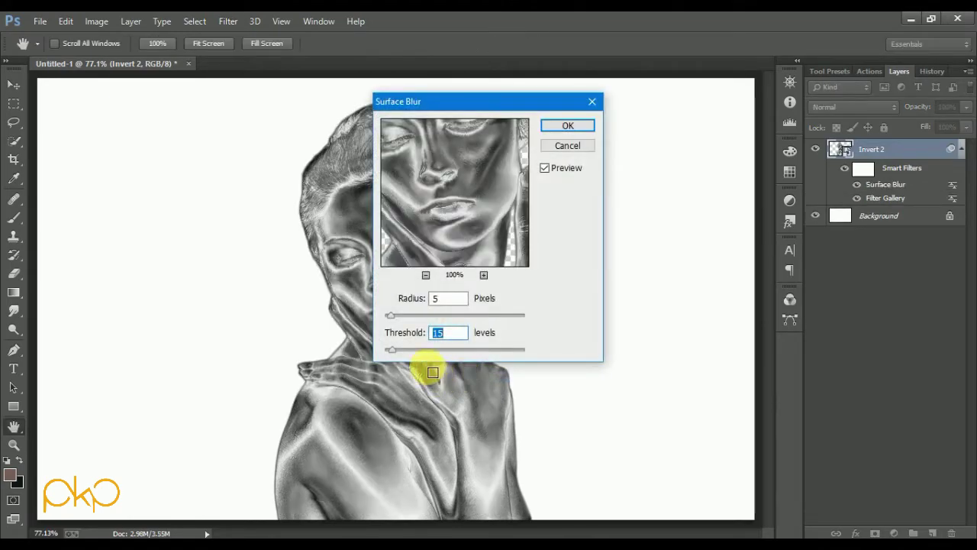
left_click_drag(496, 100, 595, 144)
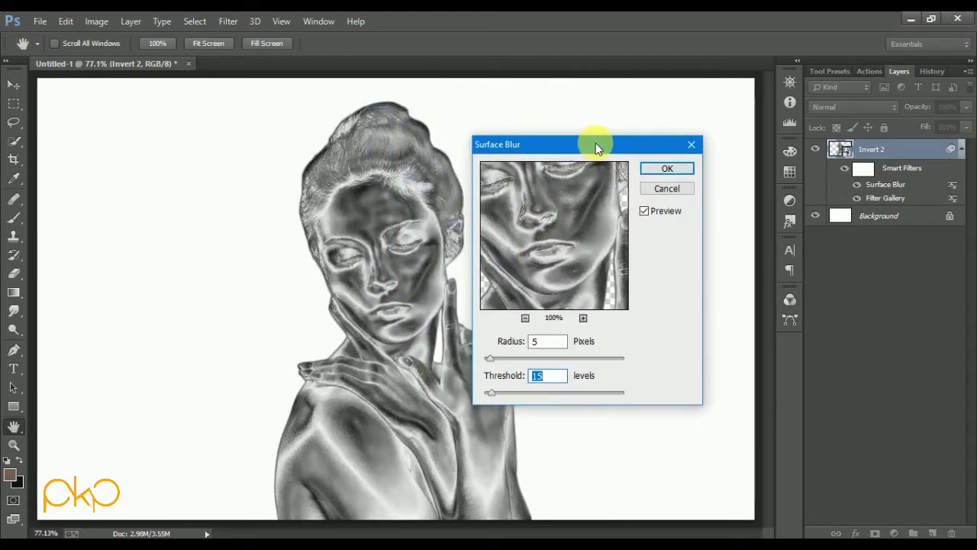
left_click_drag(490, 358, 503, 359)
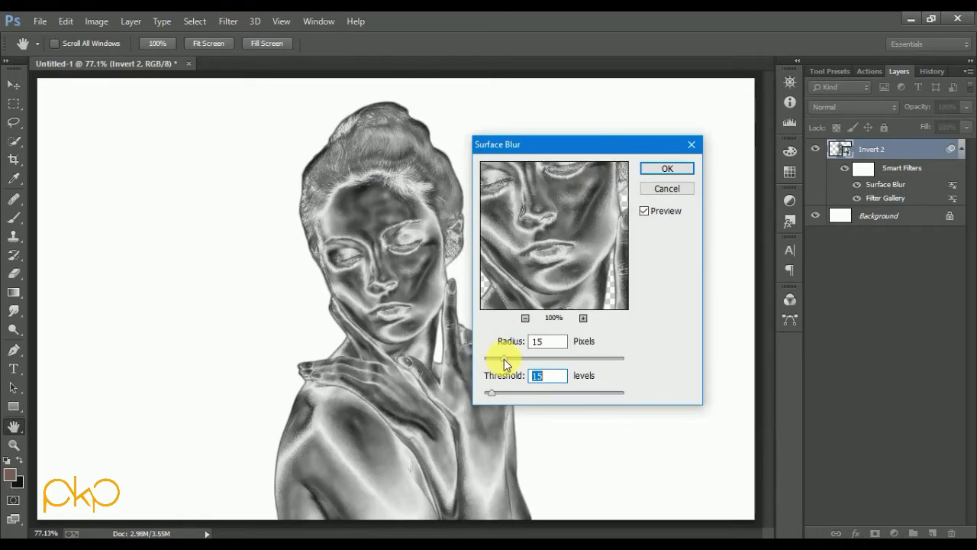
left_click(504, 360)
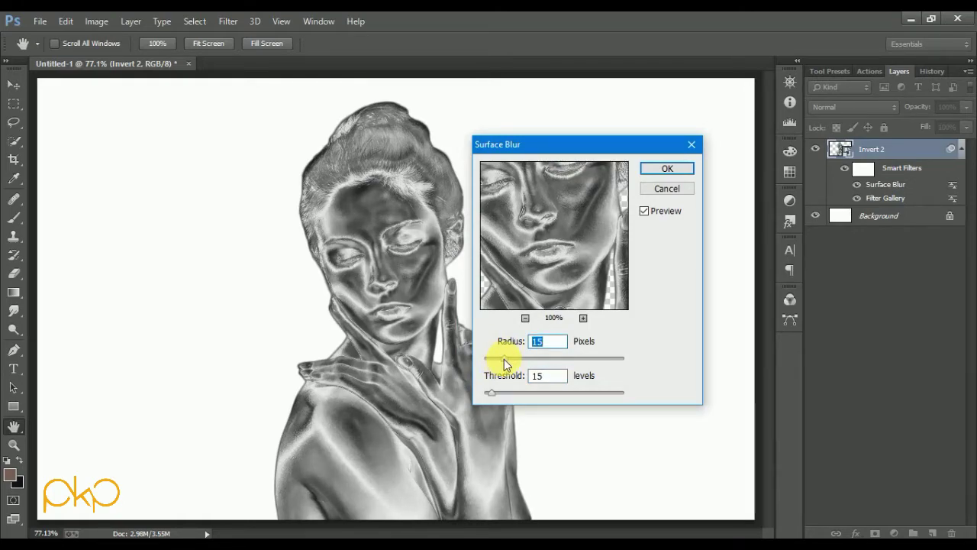
mouse_move(489, 393)
left_mouse_down()
mouse_move(510, 394)
mouse_move(498, 393)
left_mouse_up()
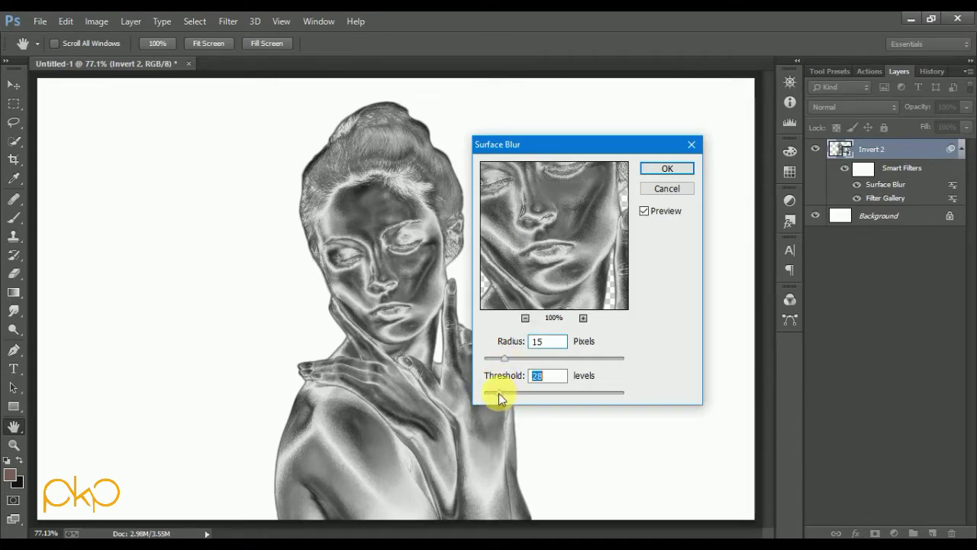
left_click(645, 211)
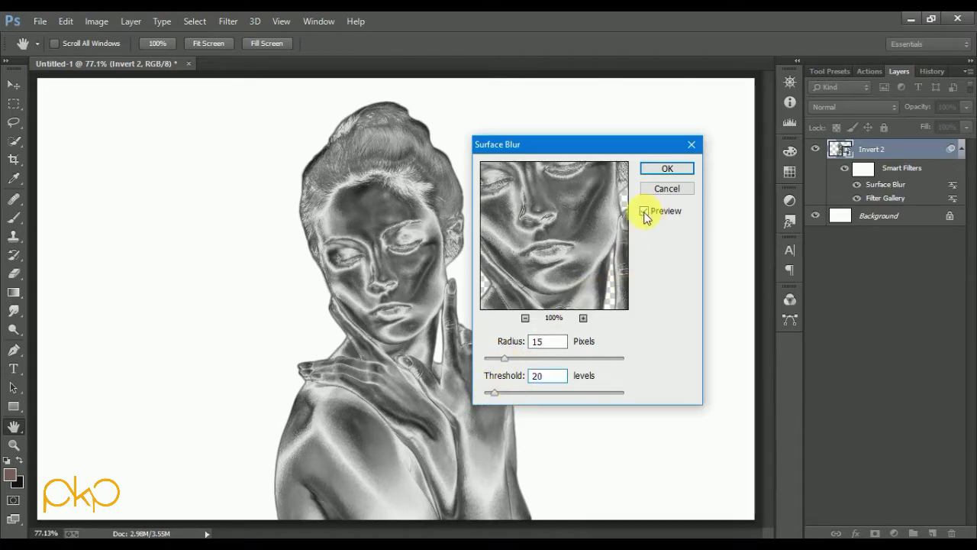
left_click(644, 212)
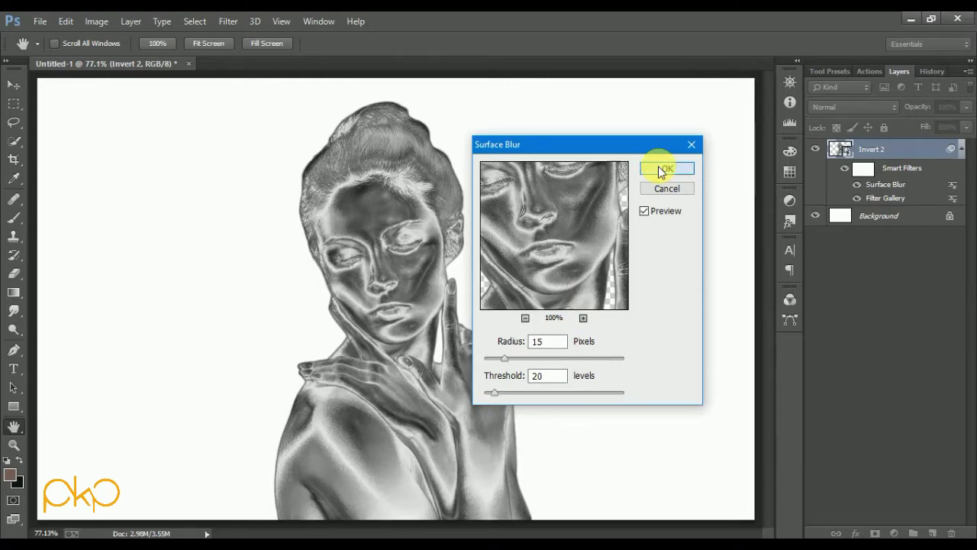
left_click(661, 170)
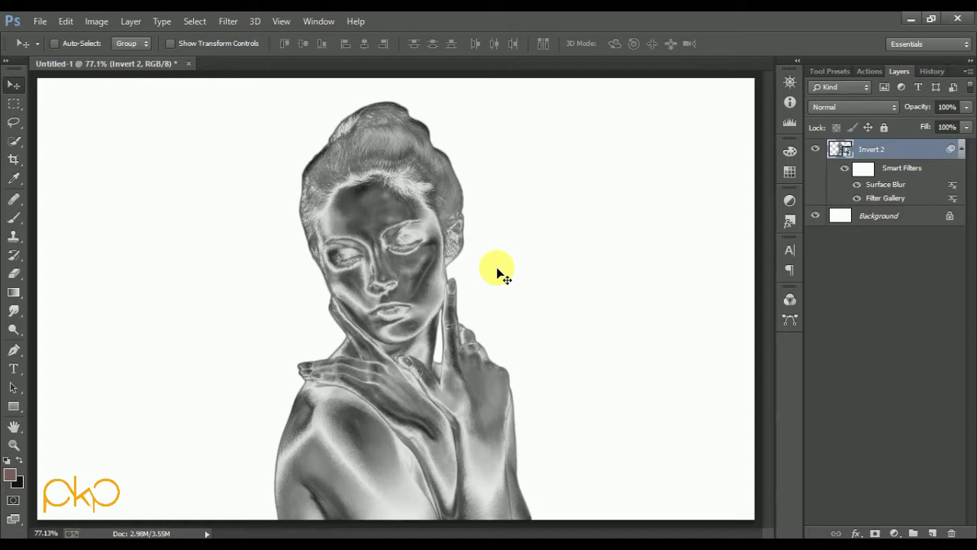
Step: Add a Color Balance layer clipped to Invert 2, shifting midtones toward red and yellow
left_click(894, 533)
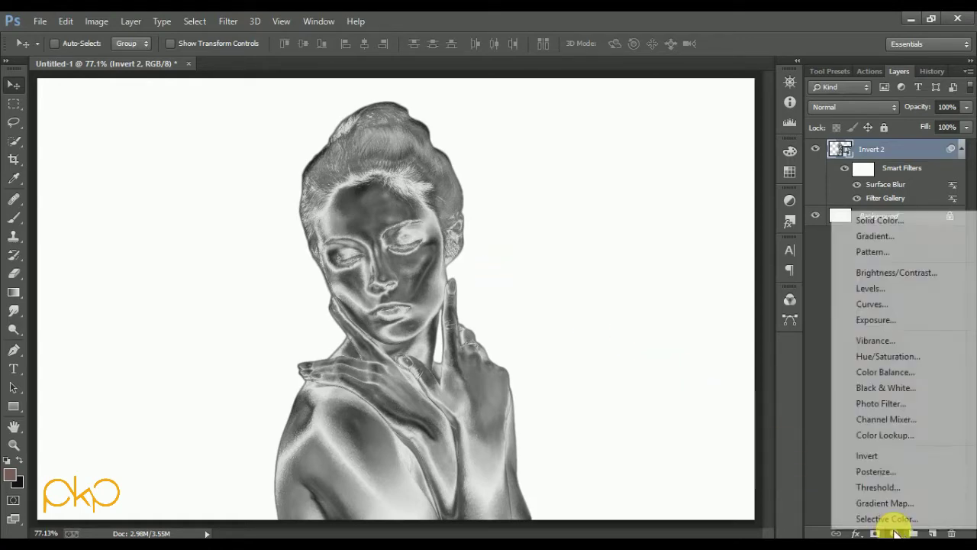
left_click(878, 371)
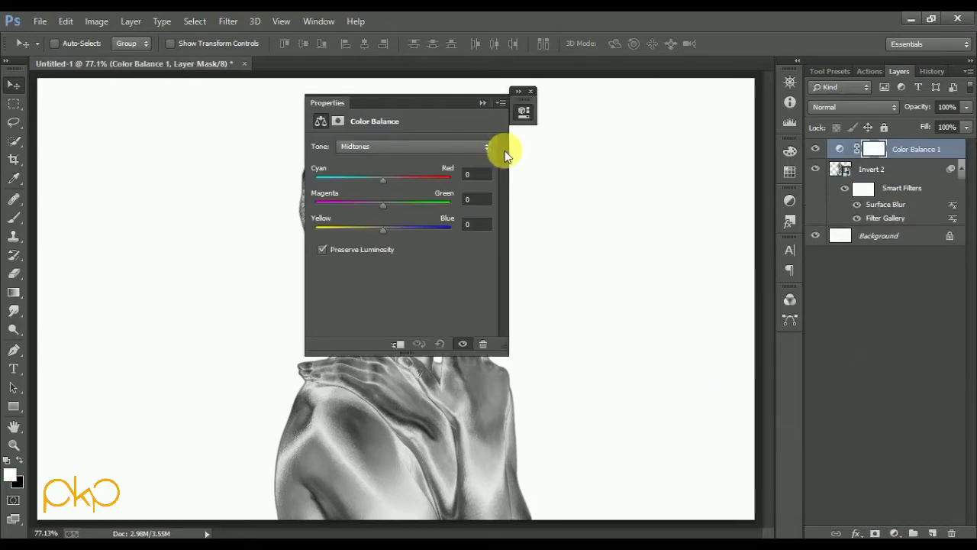
left_click_drag(606, 185, 625, 185)
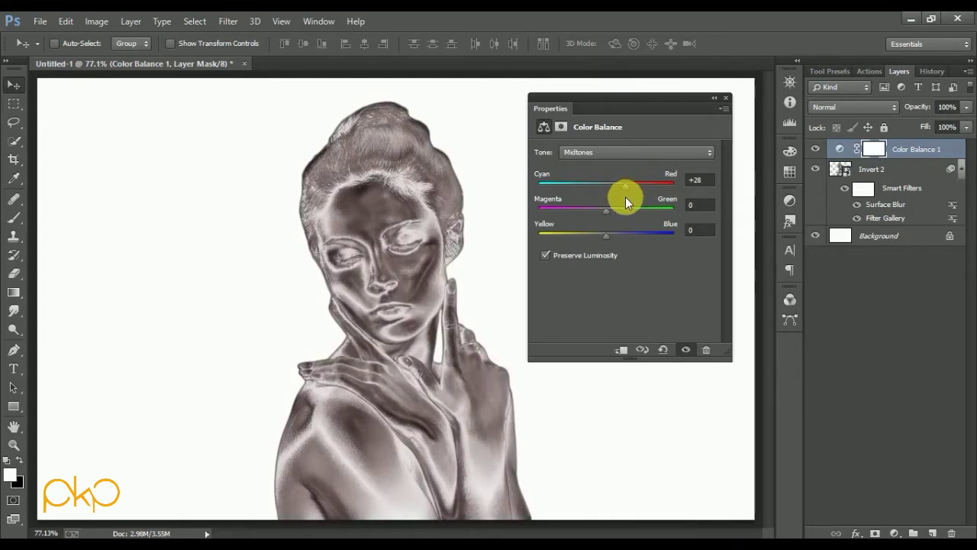
left_click(621, 349)
left_click_drag(606, 233, 556, 233)
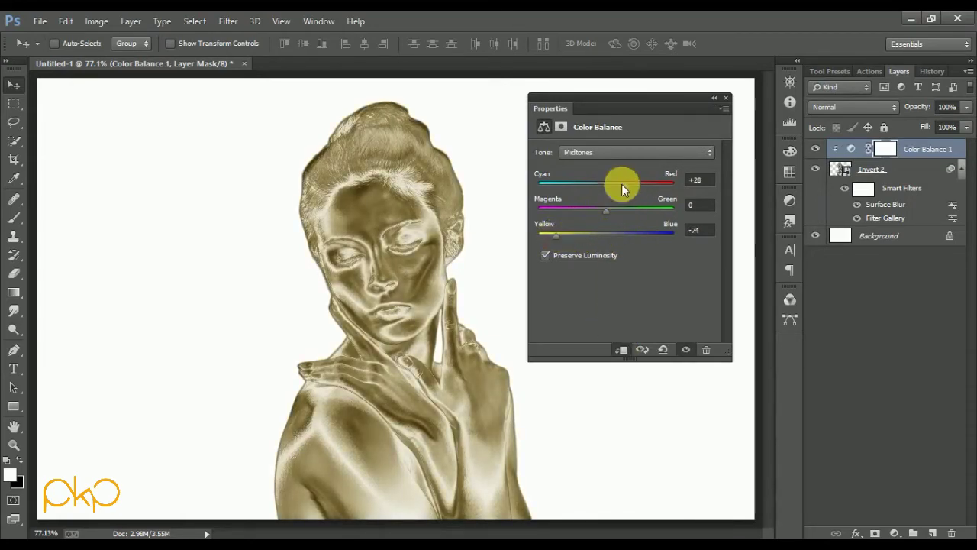
Step: Push the Color Balance shadows strongly toward red and yellow
left_click(607, 152)
left_click_drag(606, 186, 629, 185)
left_click_drag(606, 233, 562, 237)
left_click_drag(629, 184, 642, 182)
left_click_drag(561, 236, 554, 235)
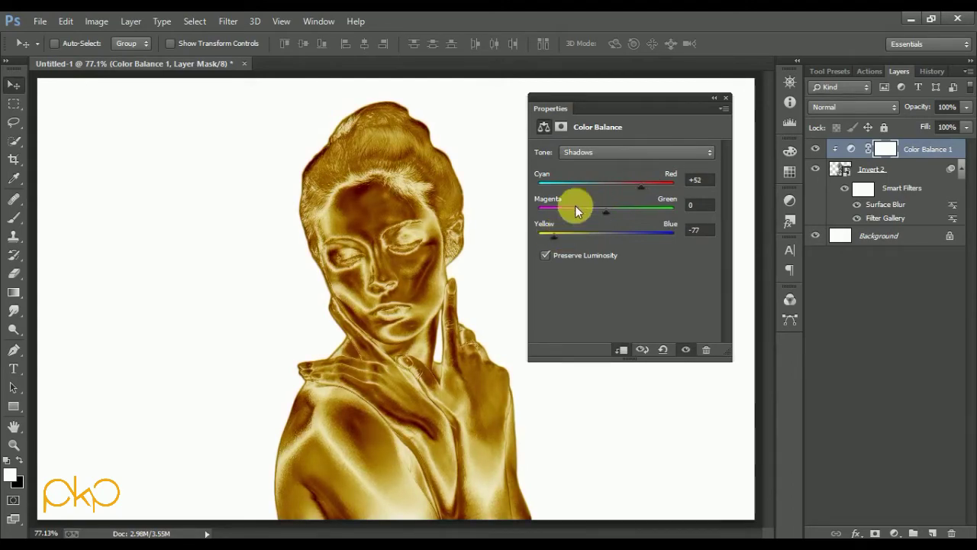
Step: Shift the Color Balance highlights toward yellow, then collapse the Properties panel
left_click(600, 152)
left_click(586, 188)
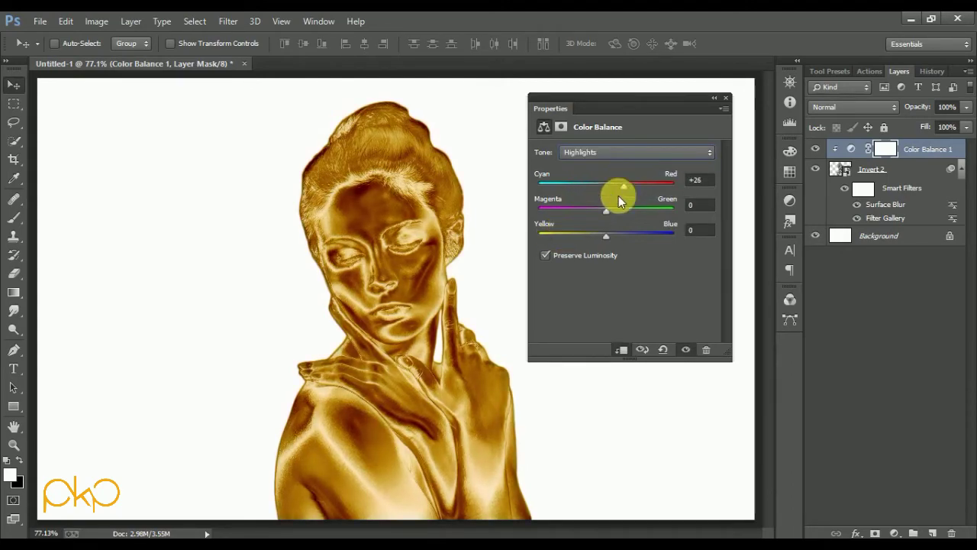
left_click_drag(605, 235, 577, 236)
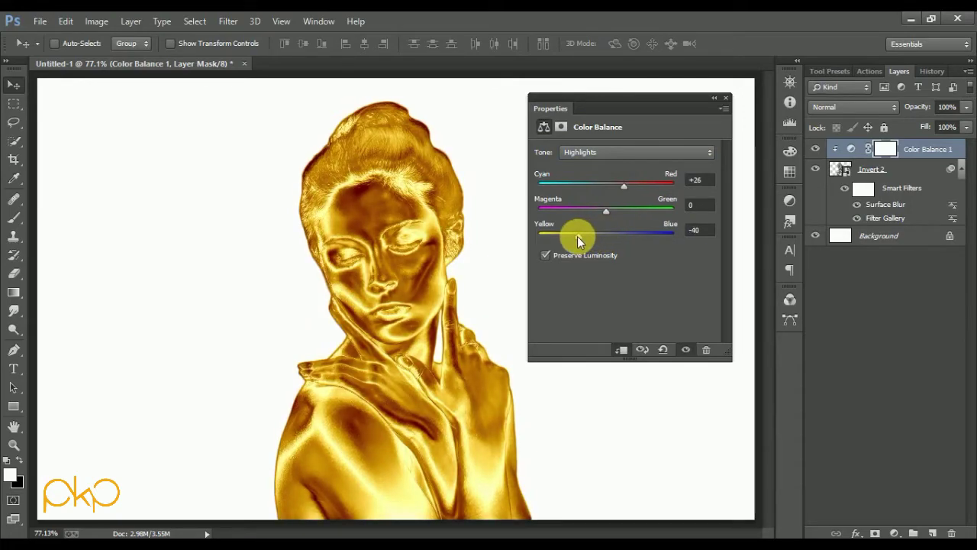
left_click(717, 101)
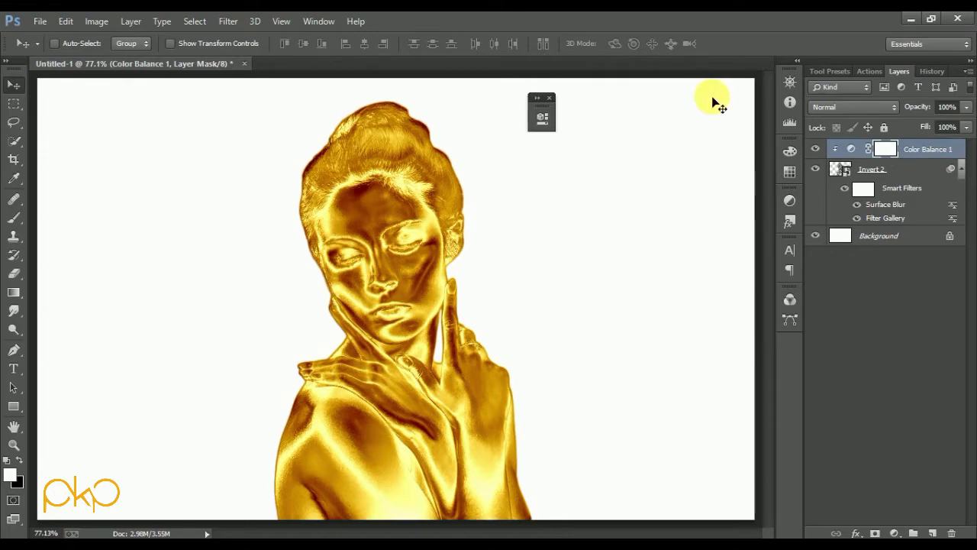
Step: Select Invert 2 with Color Balance 1, convert them into one smart object, and close the leftover Properties panel
left_click(883, 171)
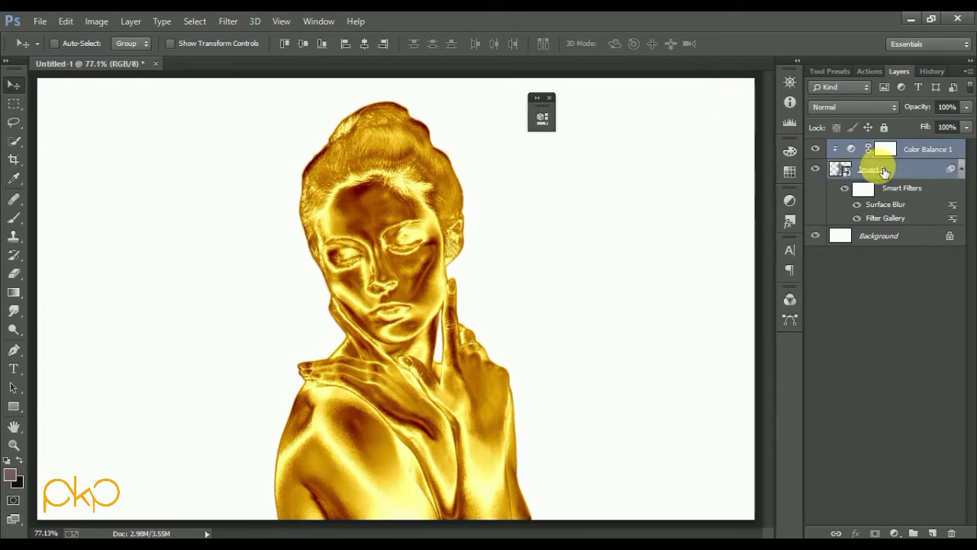
left_click(968, 71)
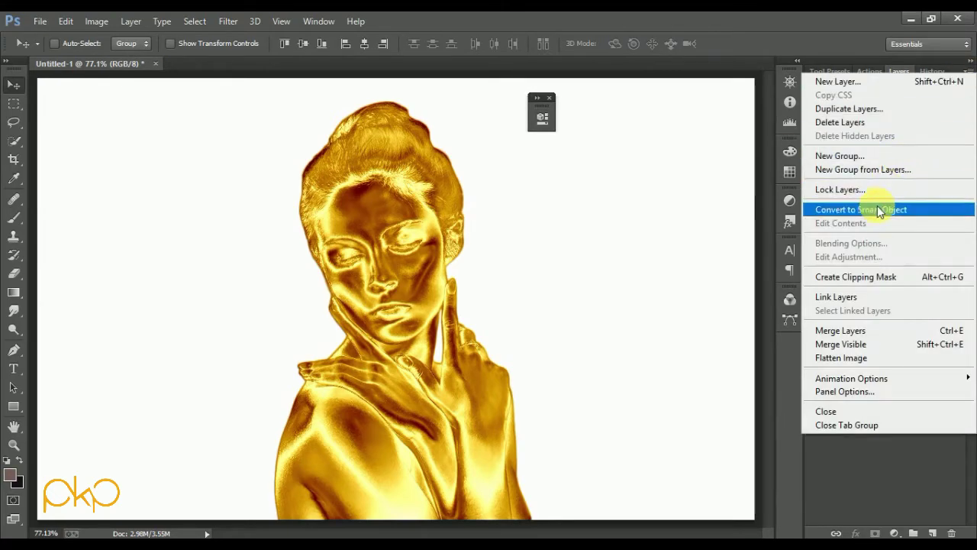
left_click(878, 210)
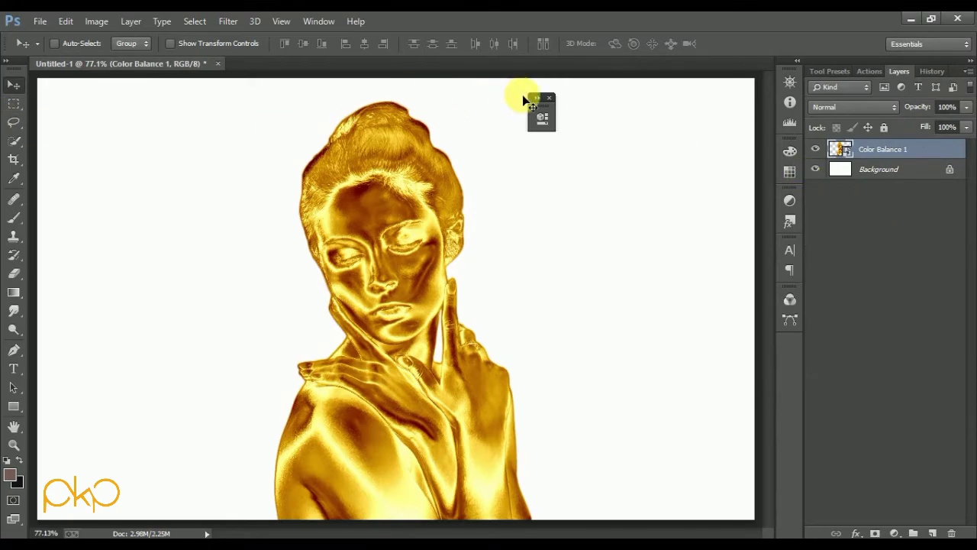
left_click(549, 98)
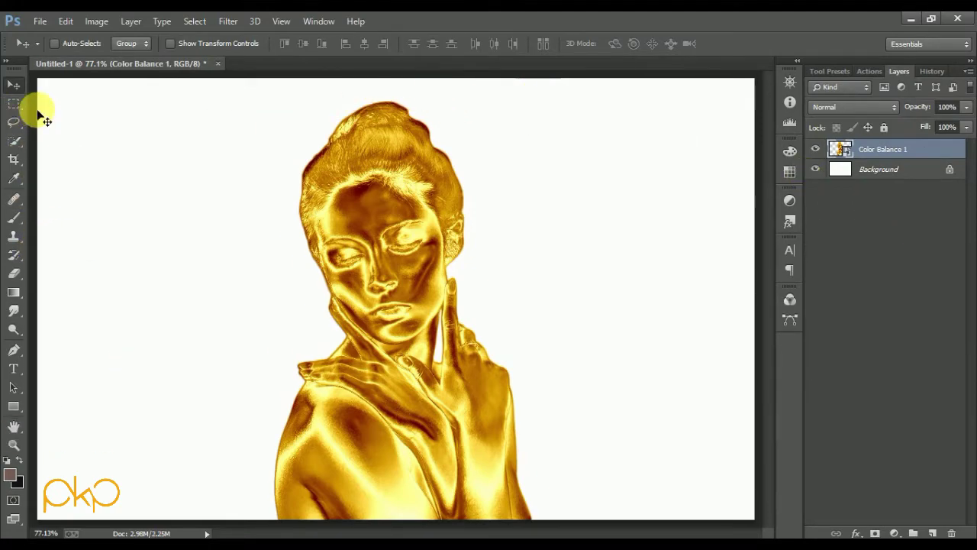
Step: Place maxresdefault embedded, stretch it to fill the canvas, and move it below Color Balance 1
left_click(39, 21)
left_click(65, 224)
left_click(243, 157)
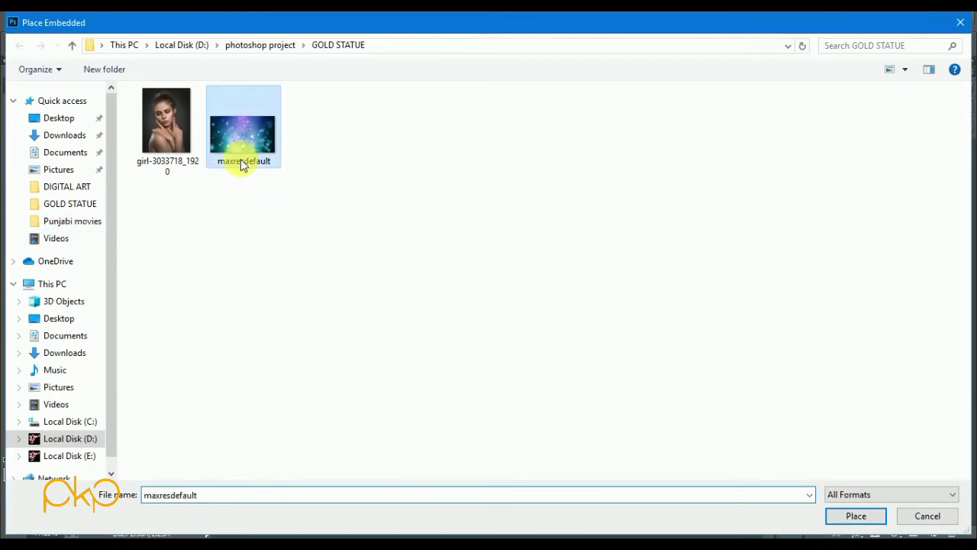
double_click(241, 161)
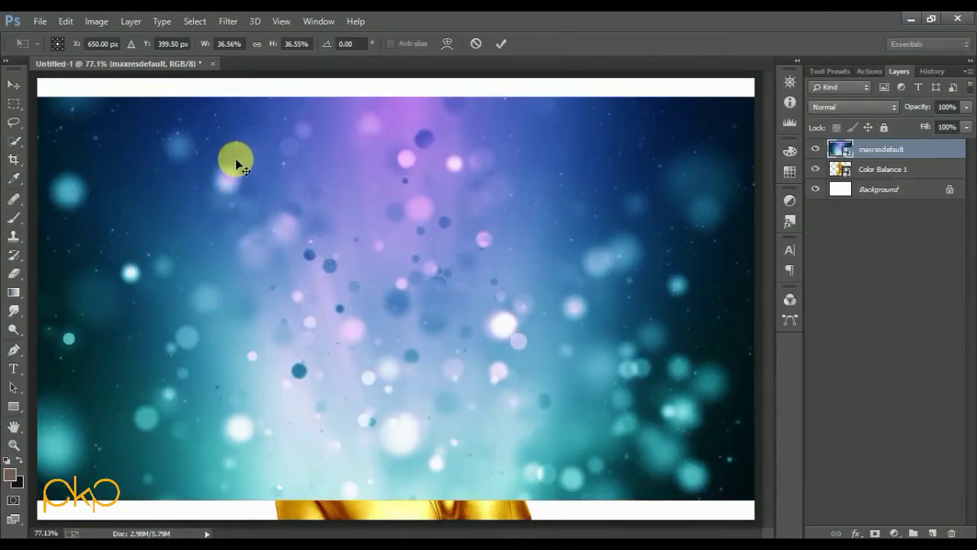
left_click_drag(395, 97, 401, 79)
left_click_drag(754, 299, 756, 299)
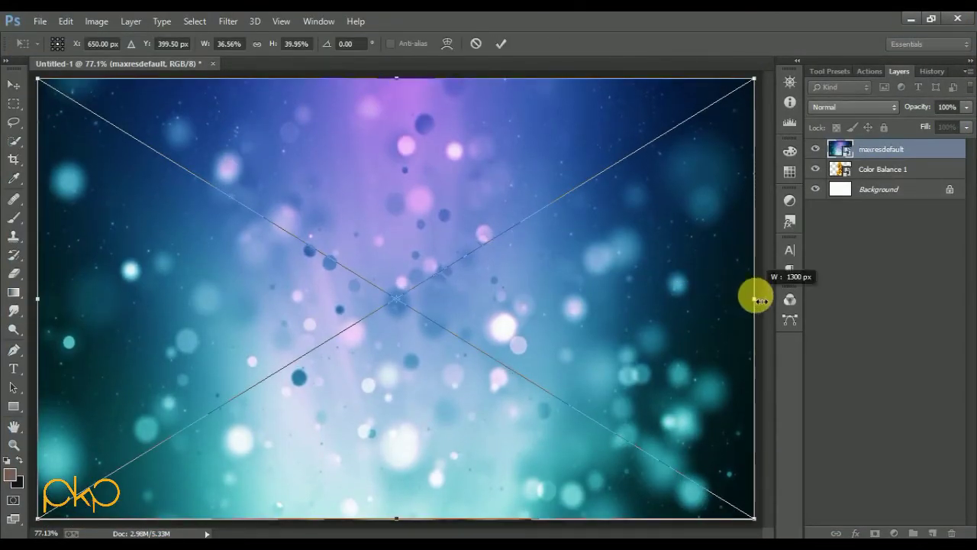
key("Return")
left_click_drag(886, 148, 922, 178)
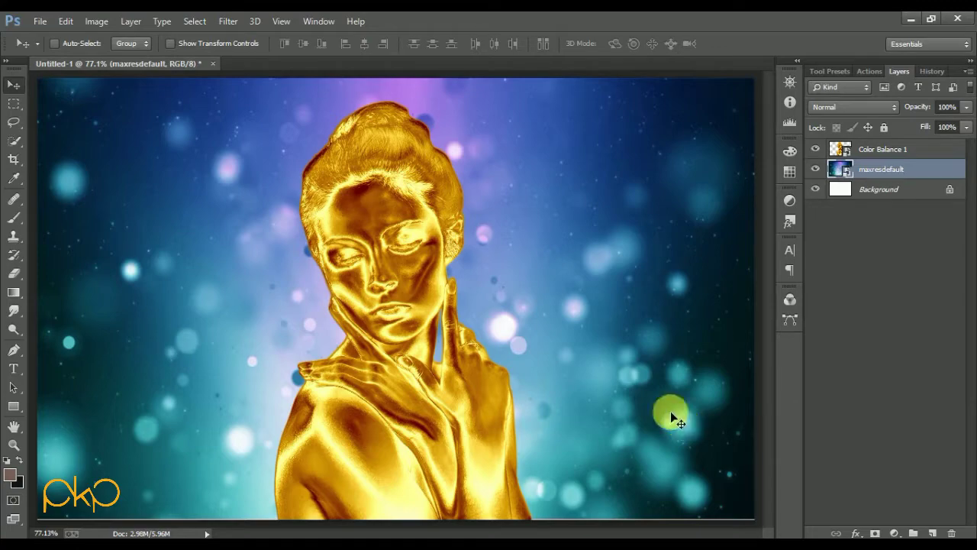
left_click(928, 152)
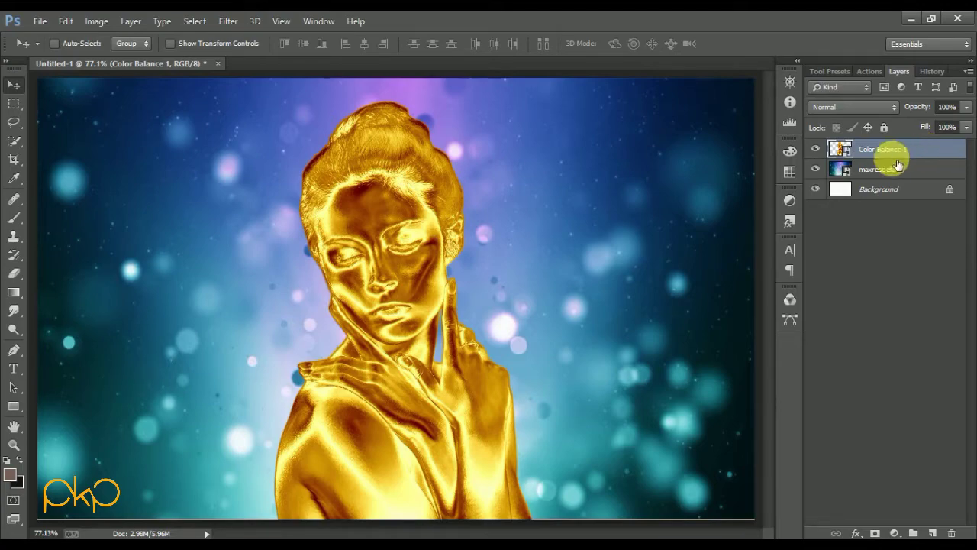
Step: Load the figure's outline selection from Color Balance 1, feather it 1 px, and reselect the layer
left_click(840, 151, "ctrl")
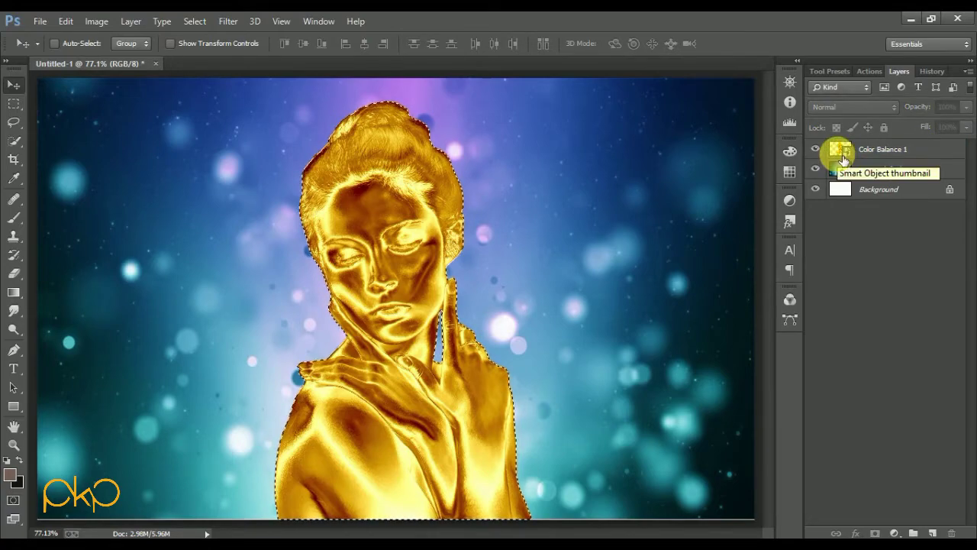
left_click(200, 20)
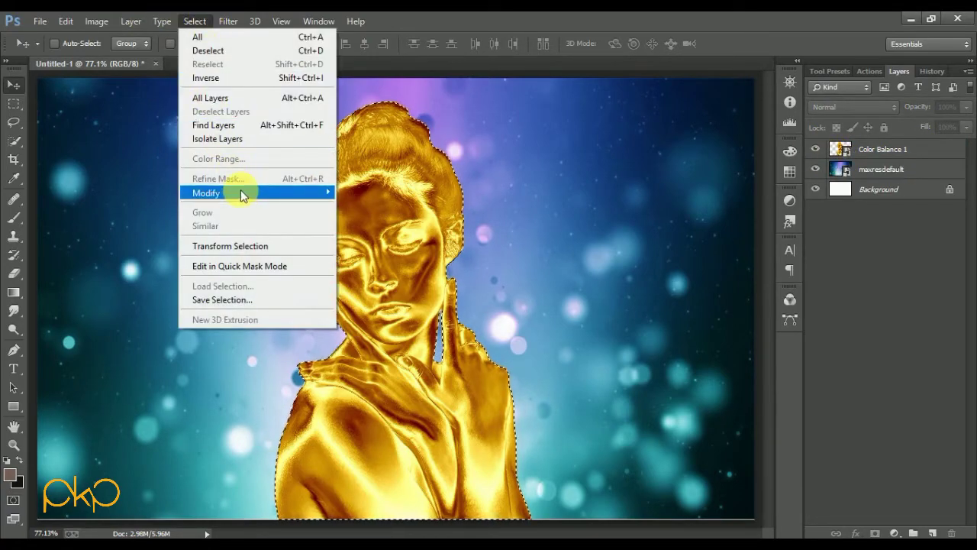
mouse_move(229, 192)
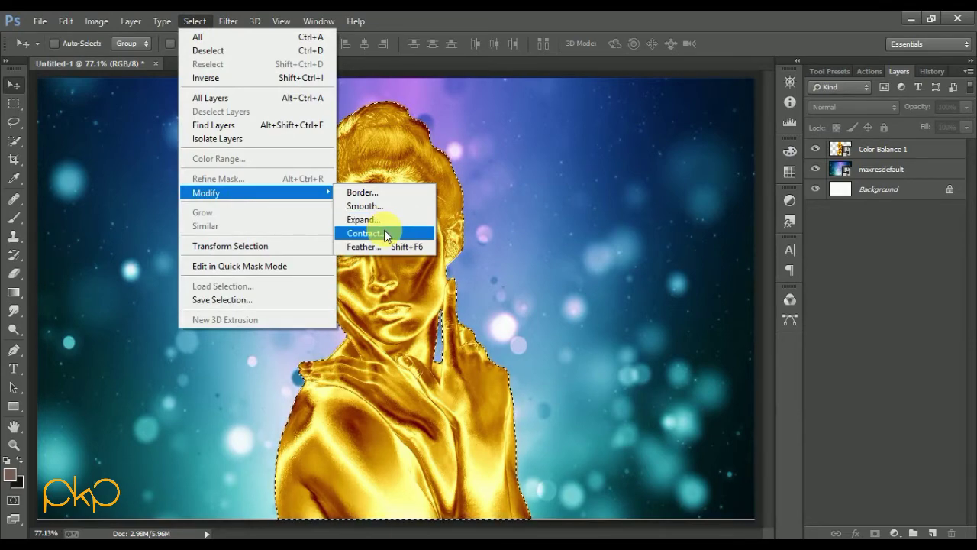
left_click(382, 247)
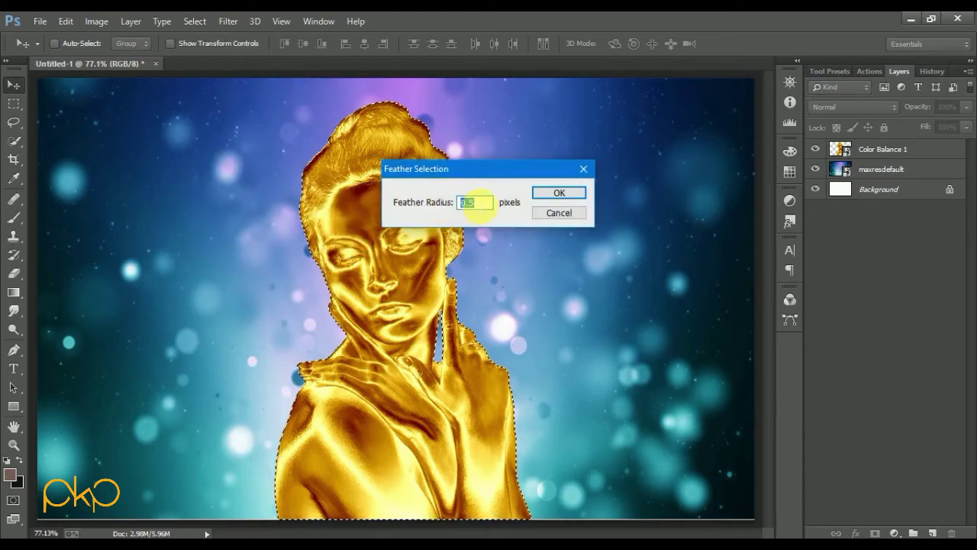
type("1")
key("Return")
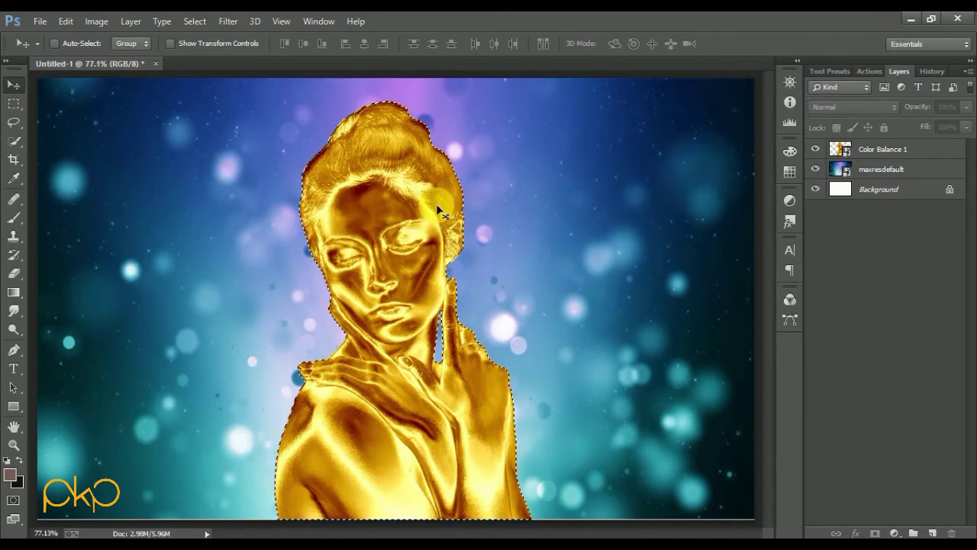
key("ctrl+d")
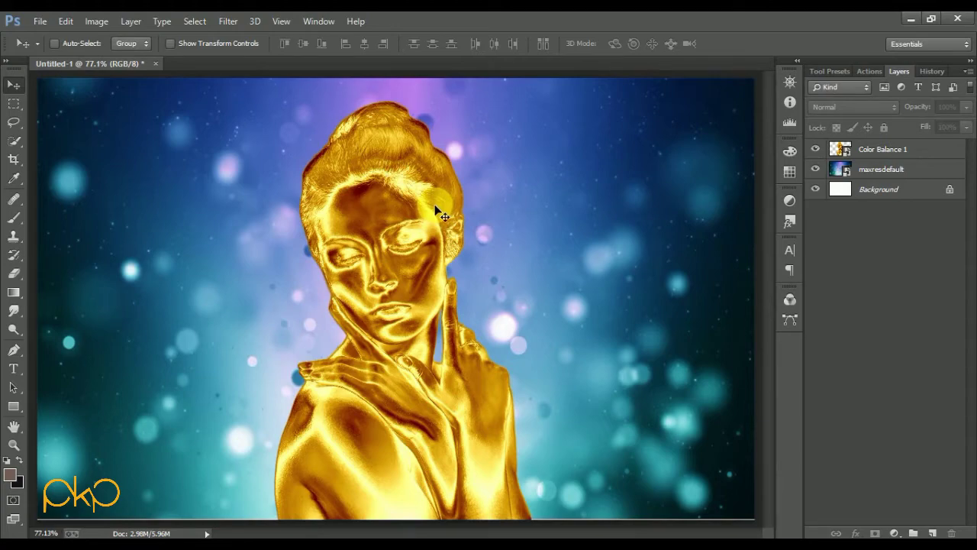
left_click(886, 152)
left_click(845, 151, "ctrl")
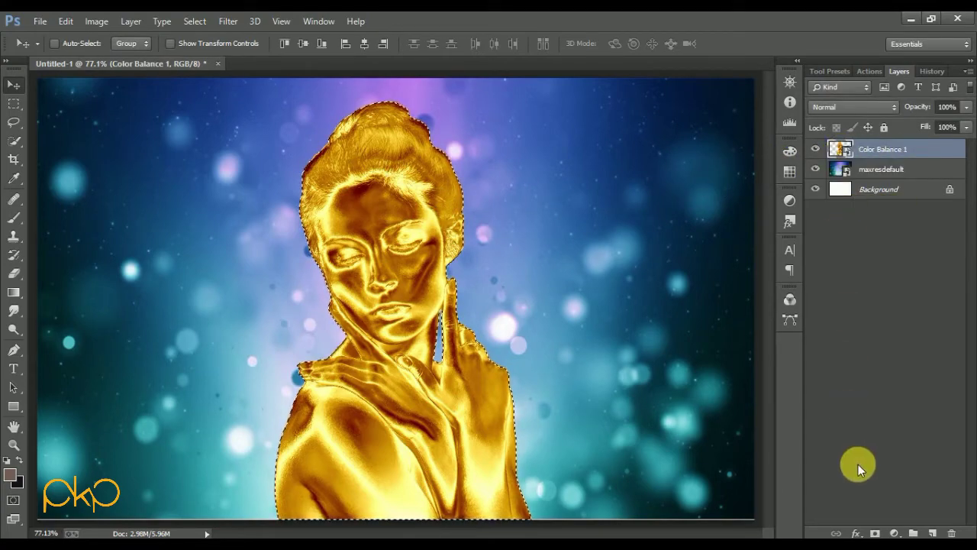
Step: Add an Inner Glow in orange ffba00 with 40% opacity and 40 px size
left_click(855, 533)
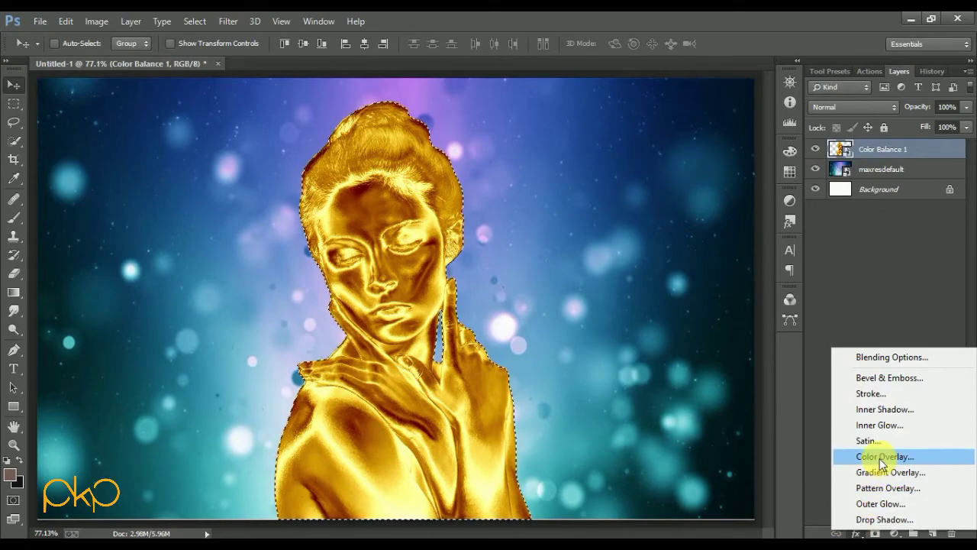
left_click(897, 425)
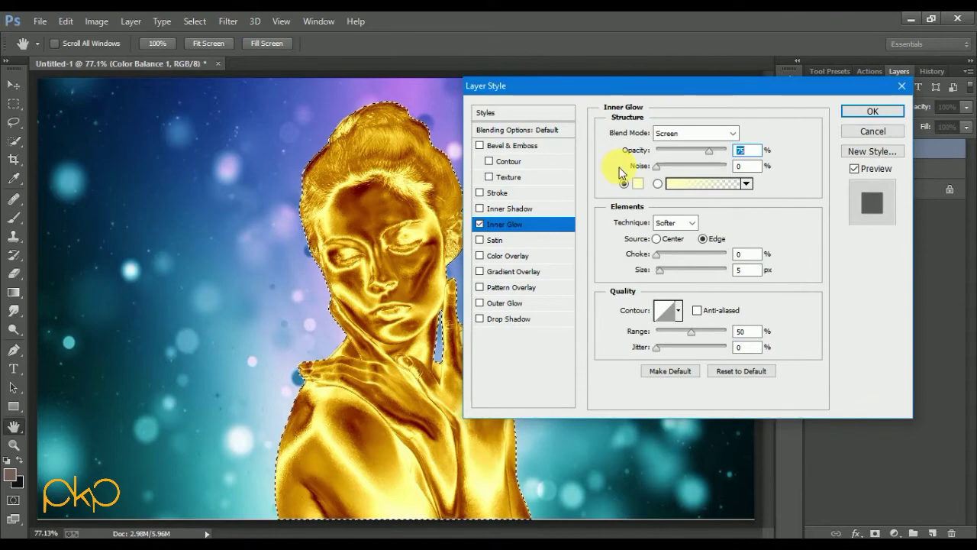
left_click(637, 183)
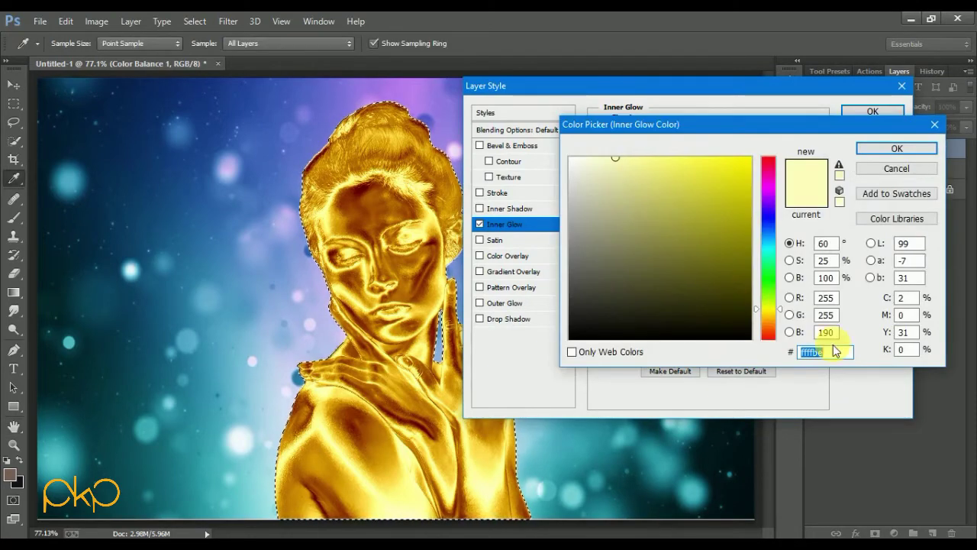
type("ffb")
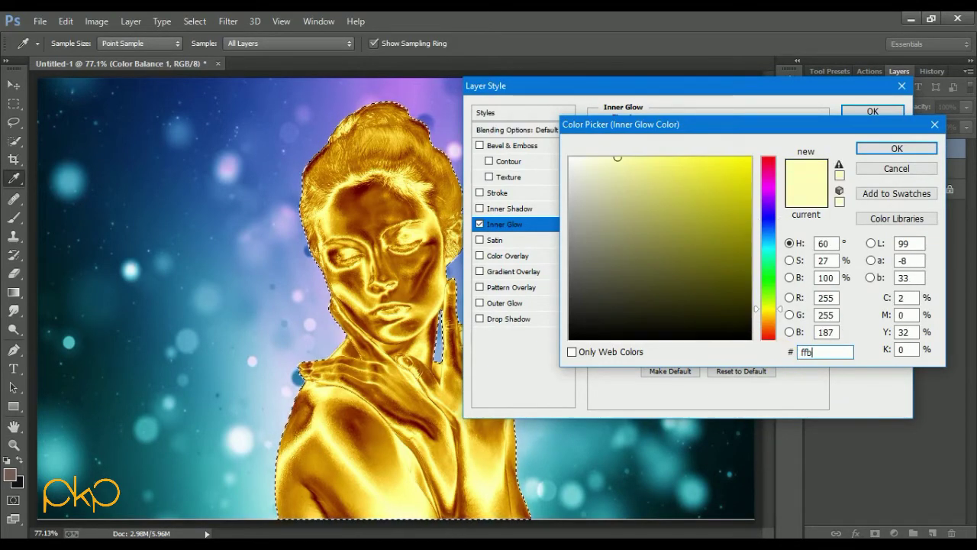
type("a00")
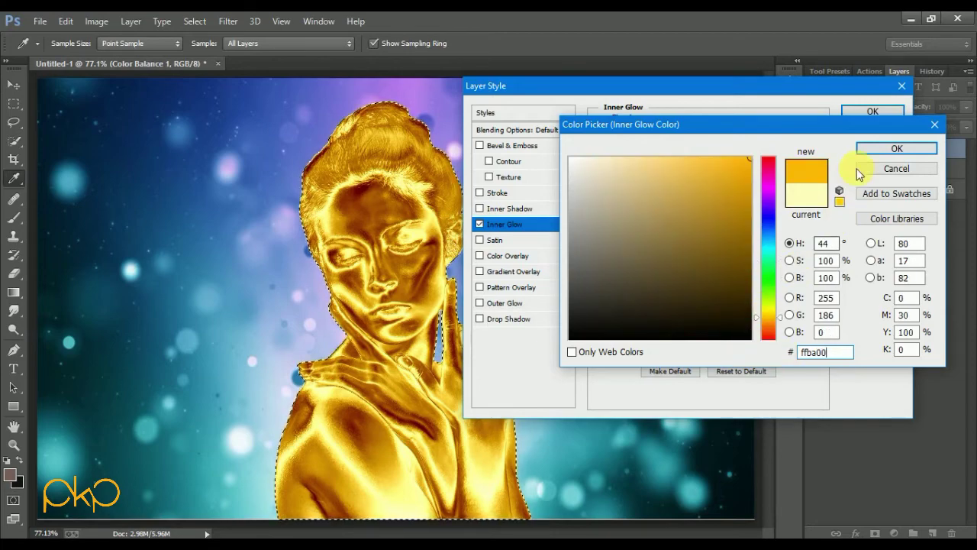
left_click(864, 150)
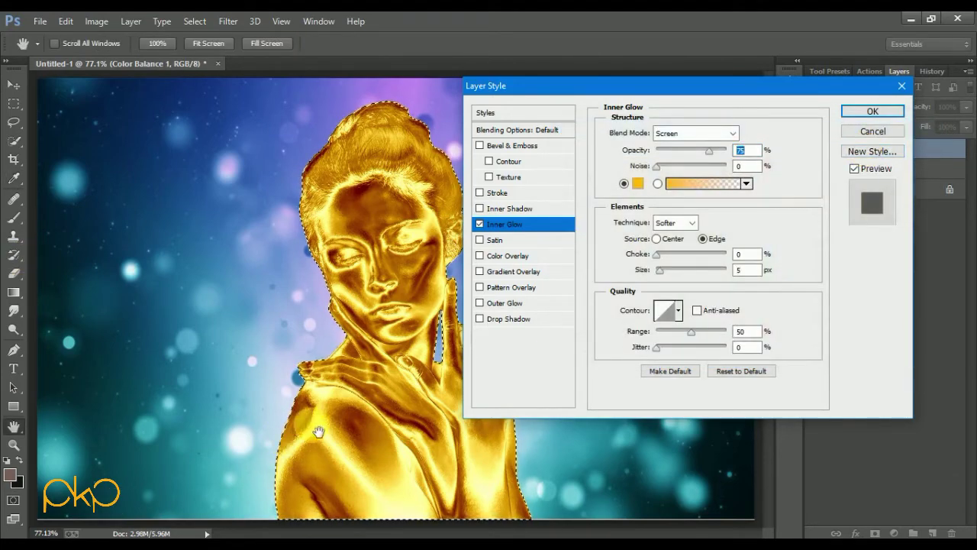
type("40")
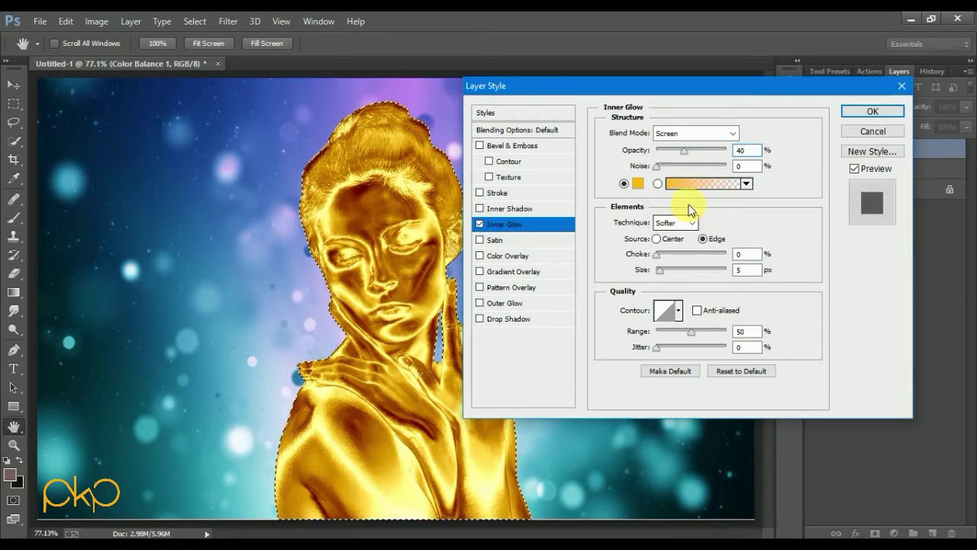
double_click(745, 269)
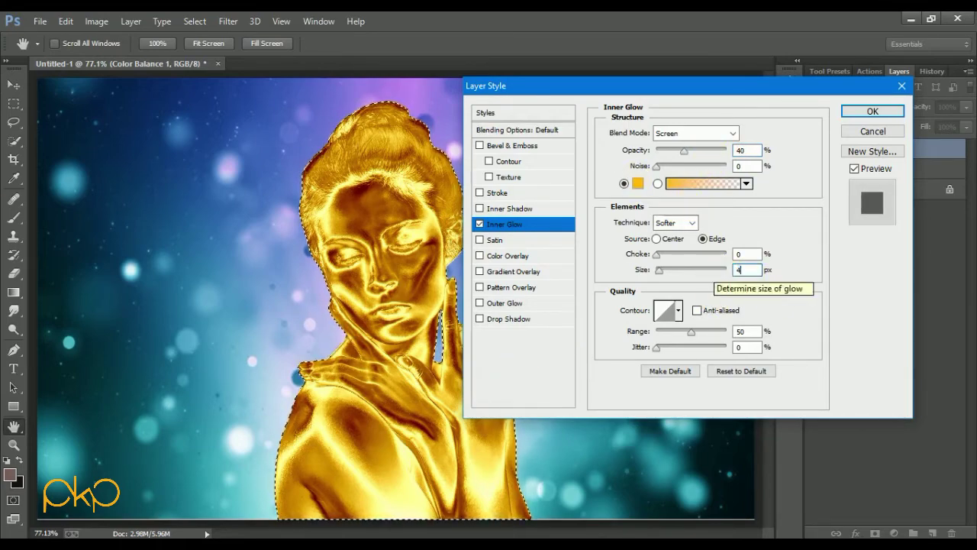
type("40")
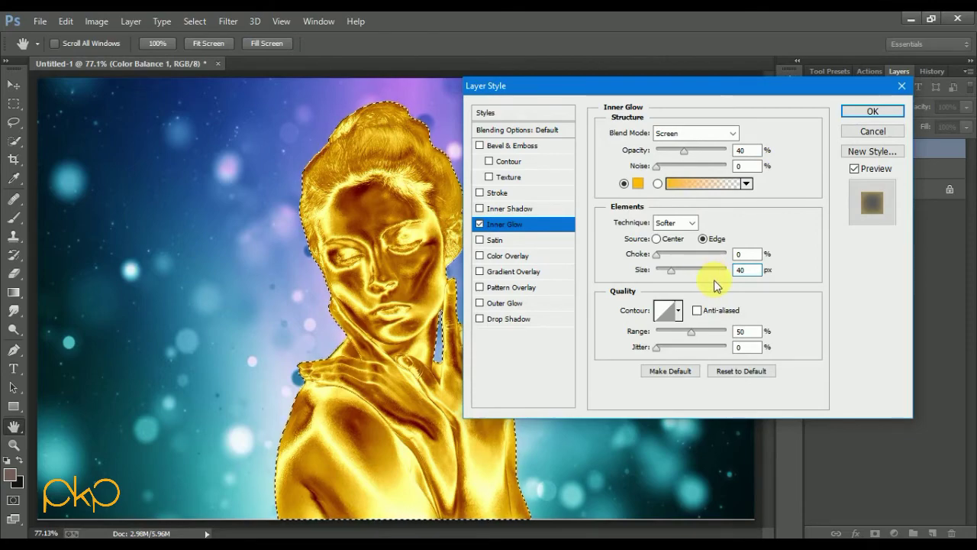
key("Tab")
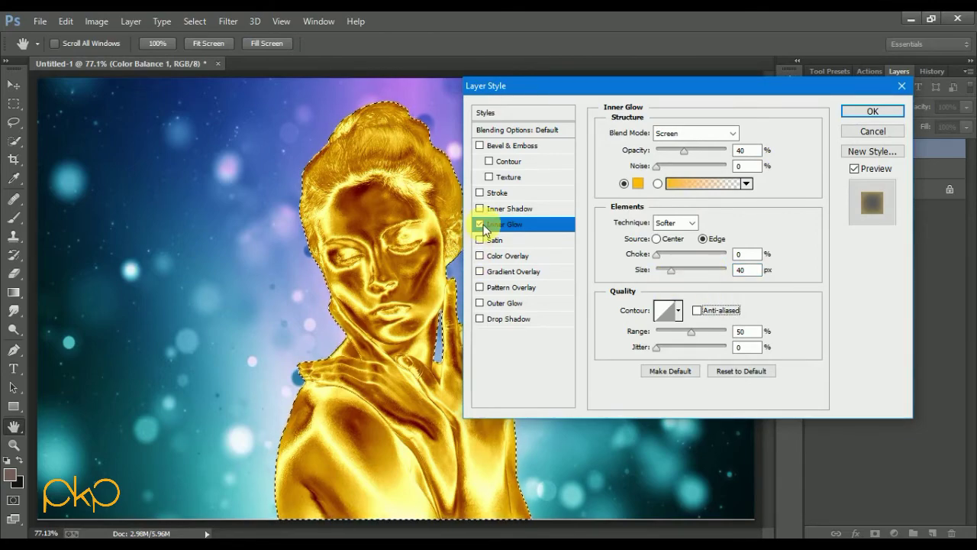
Step: Turn off Inner Glow and enable Outer Glow with colour FFBA00
left_click(480, 225)
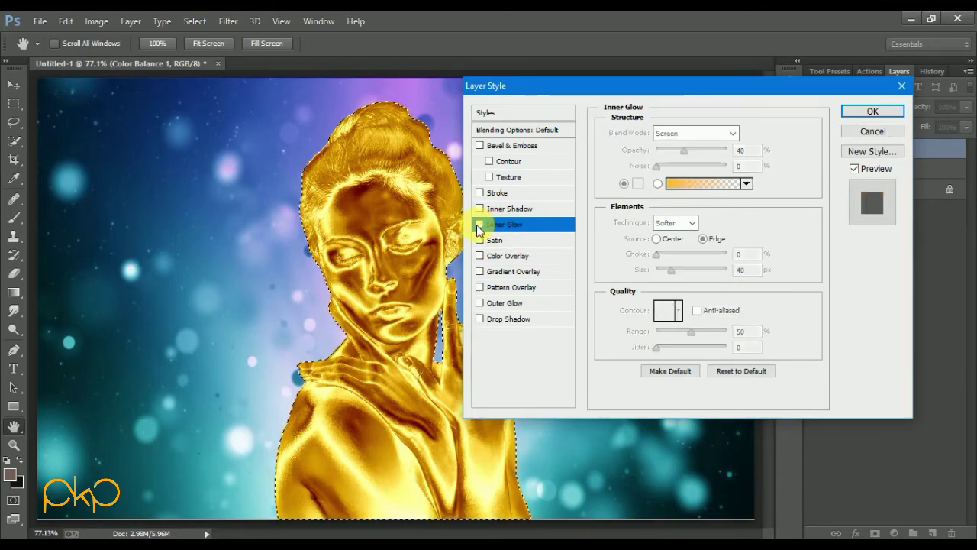
left_click(503, 303)
left_click(638, 183)
double_click(817, 352)
type("DD")
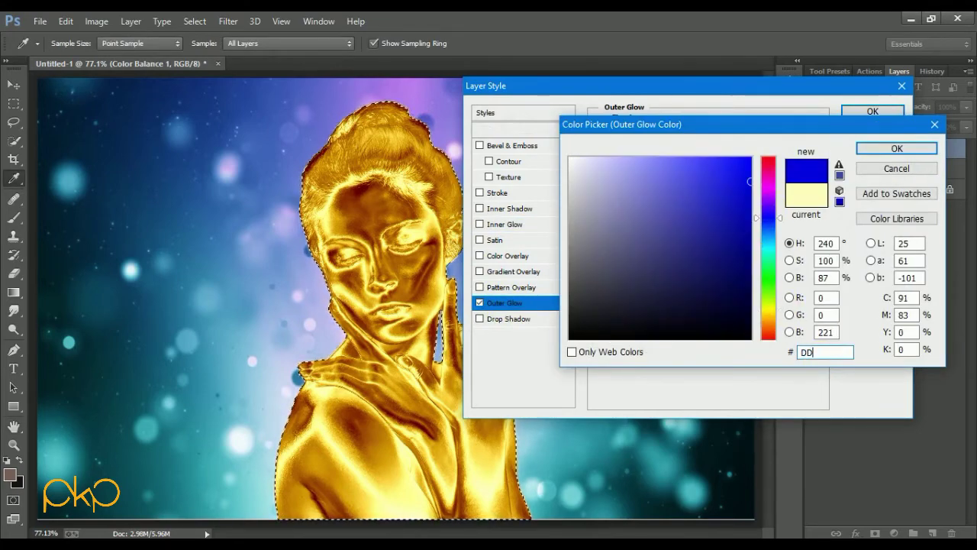
key("BackSpace")
key("BackSpace")
type("FF")
key("BackSpace")
type("B")
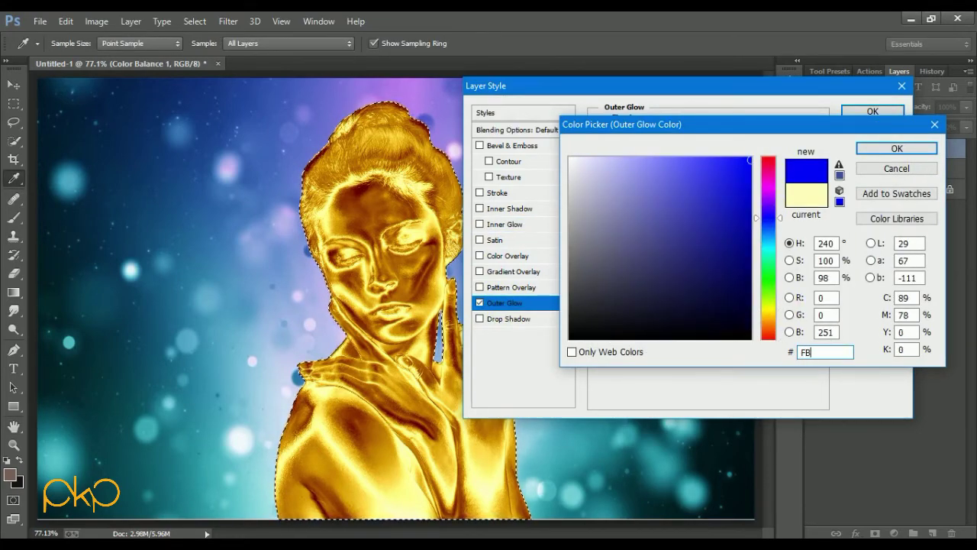
key("BackSpace")
type("FBA00")
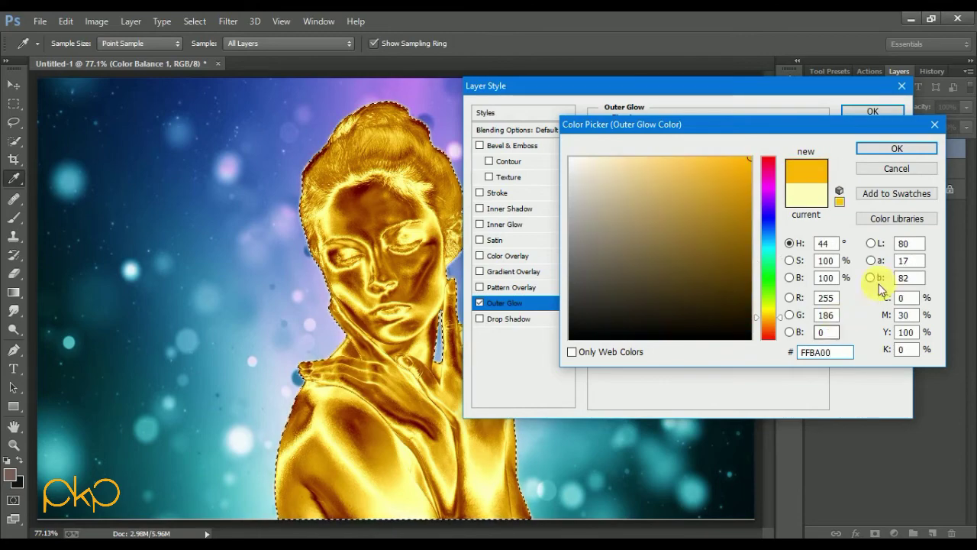
left_click(896, 148)
Step: Set the outer glow to 40% opacity and 50 px size
double_click(744, 150)
type("40")
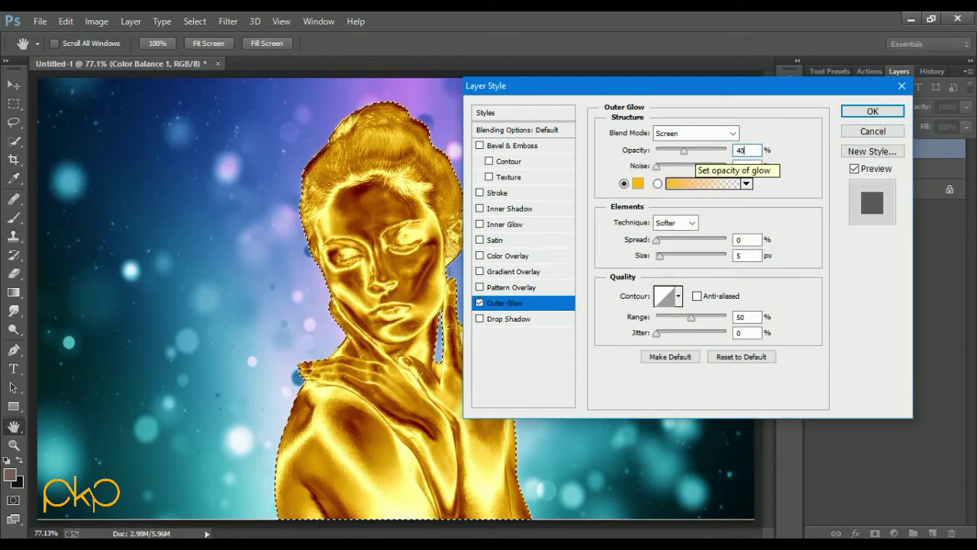
double_click(744, 255)
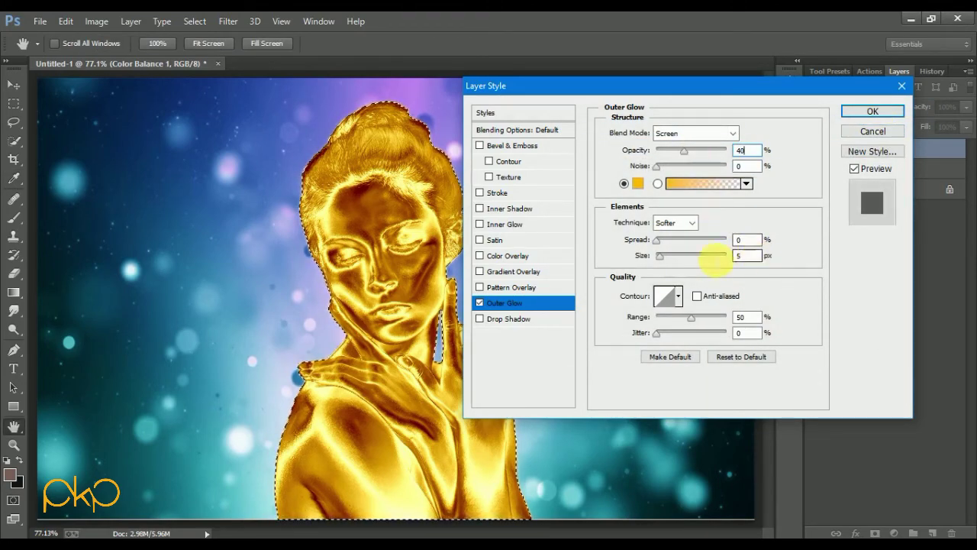
type("0")
key("Tab")
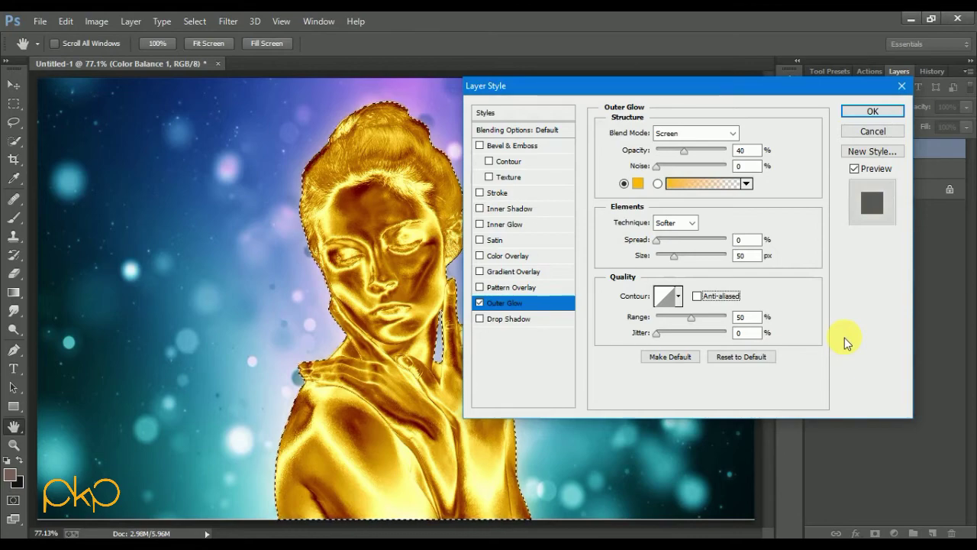
double_click(743, 255)
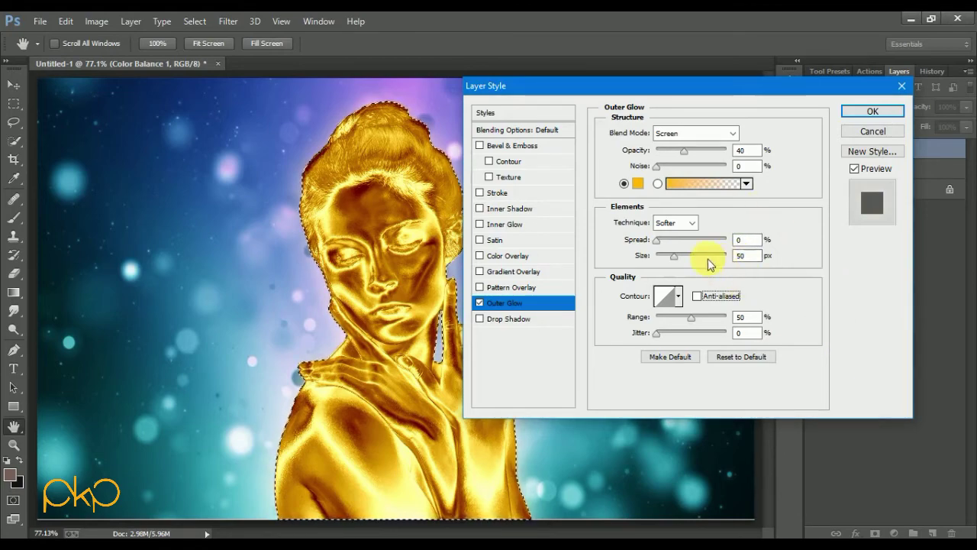
Step: Briefly toggle Color Overlay, then re-enable Inner Glow, keeping its orange colour
left_click(479, 257)
left_click(481, 257)
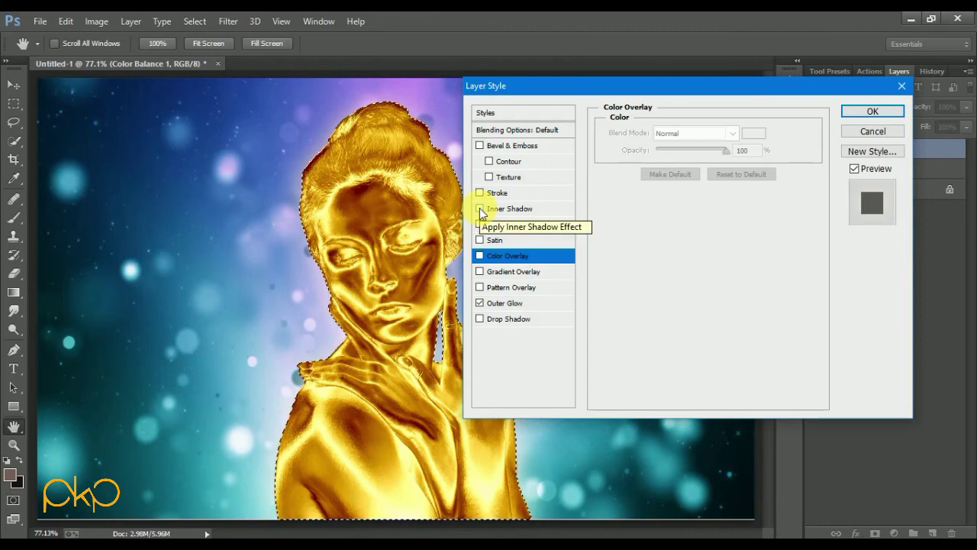
left_click(479, 223)
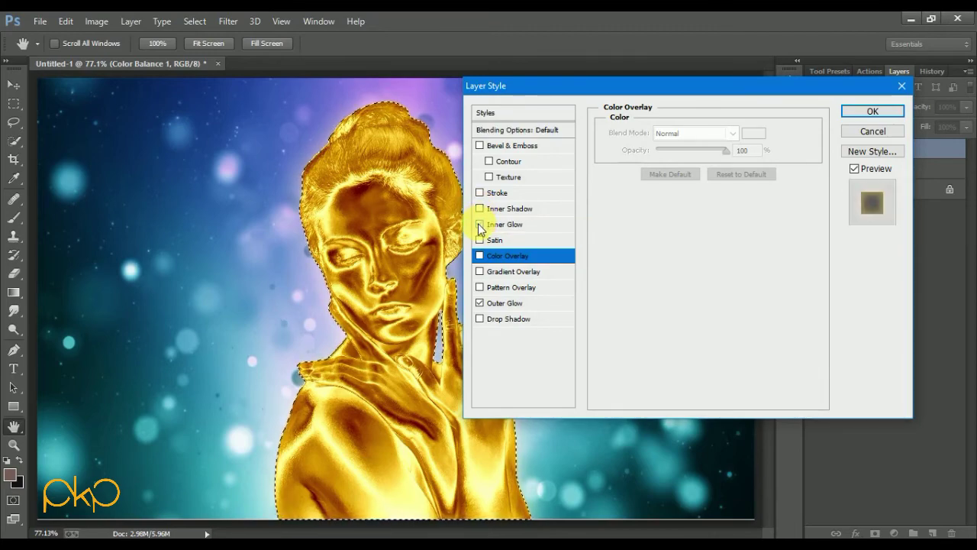
left_click(562, 227)
left_click(637, 183)
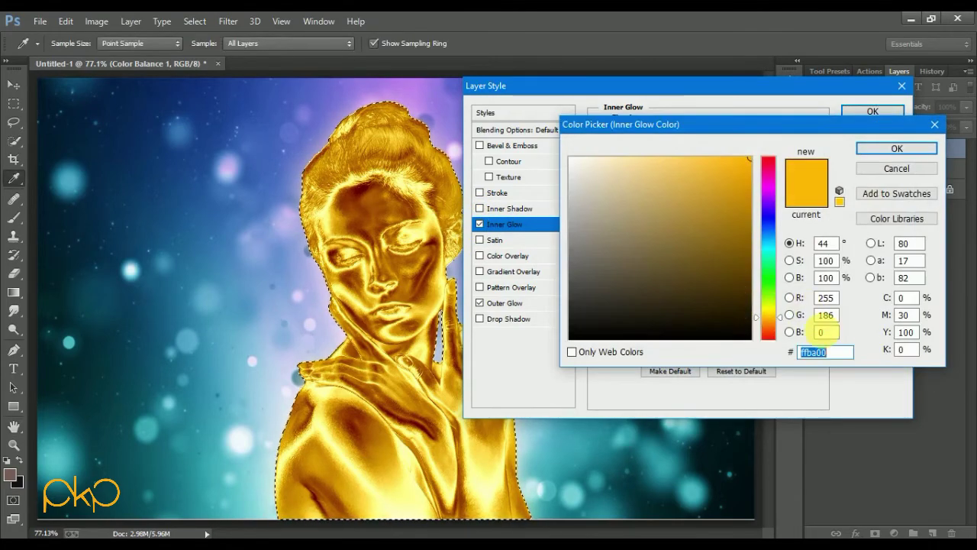
left_click(893, 147)
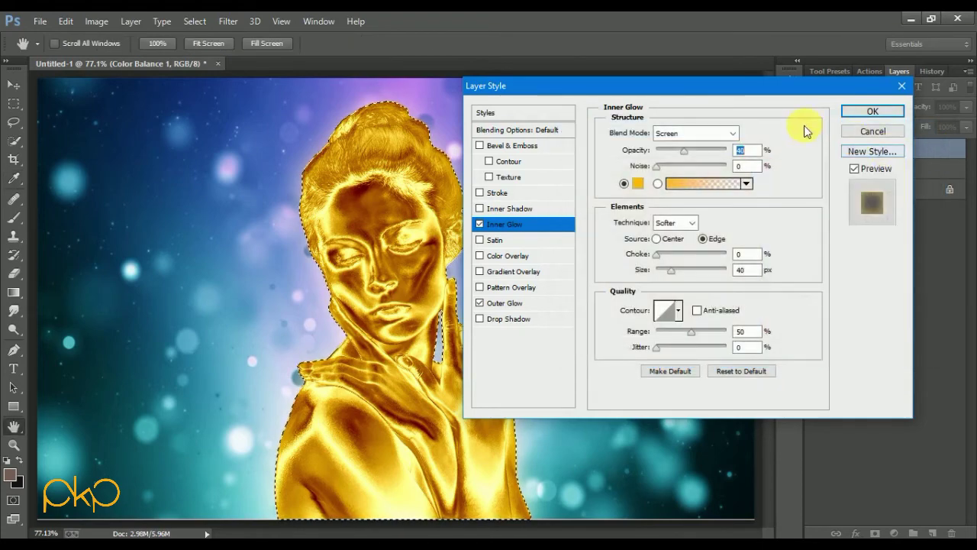
Step: Set the inner glow blend mode to Soft Light at 100% opacity
double_click(742, 150)
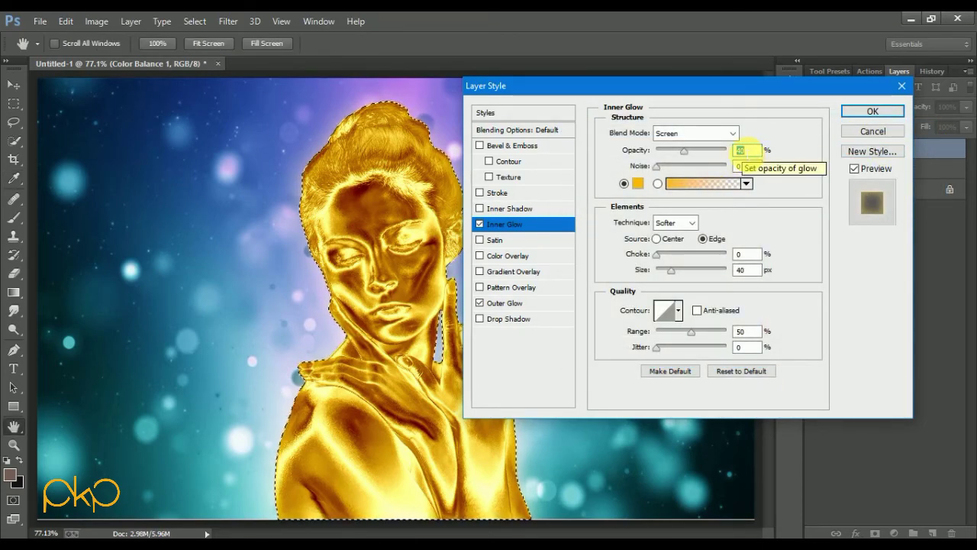
left_click(733, 134)
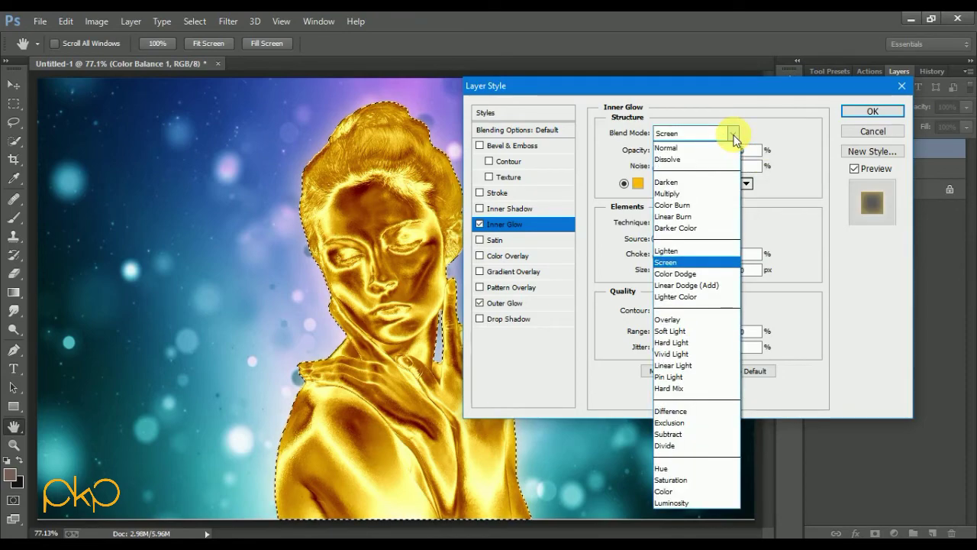
left_click(671, 330)
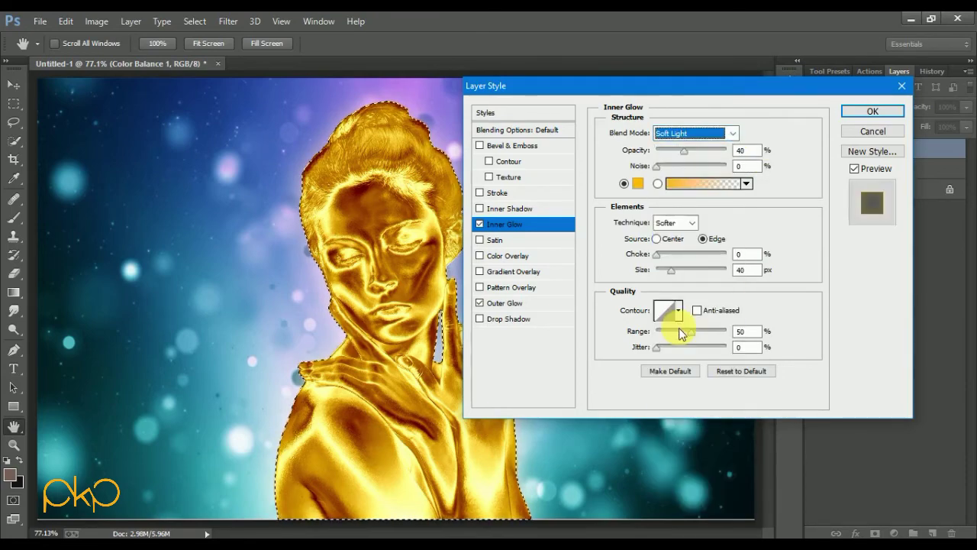
double_click(742, 150)
type("100")
left_click(755, 166)
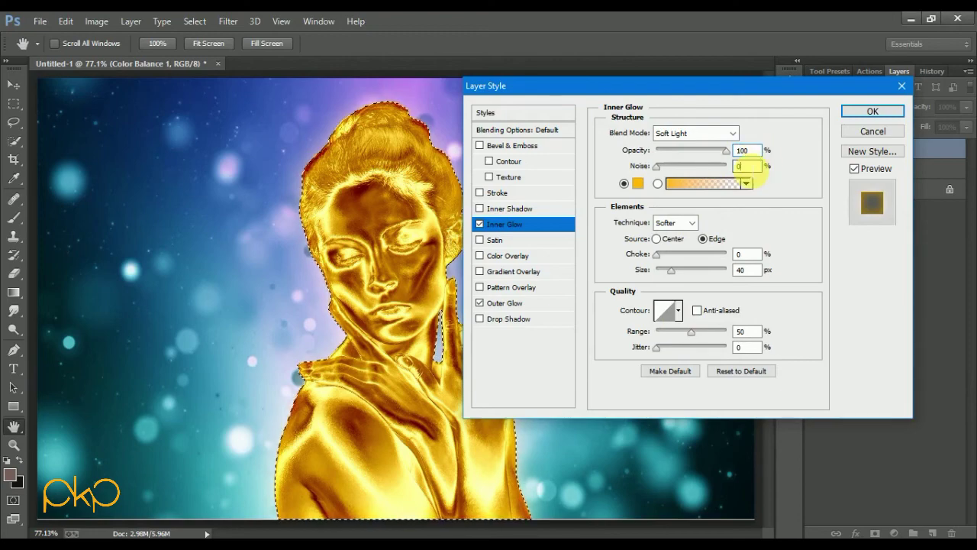
Step: Give the inner glow a 90 px size, apply both glows, and deselect
double_click(744, 269)
type("90")
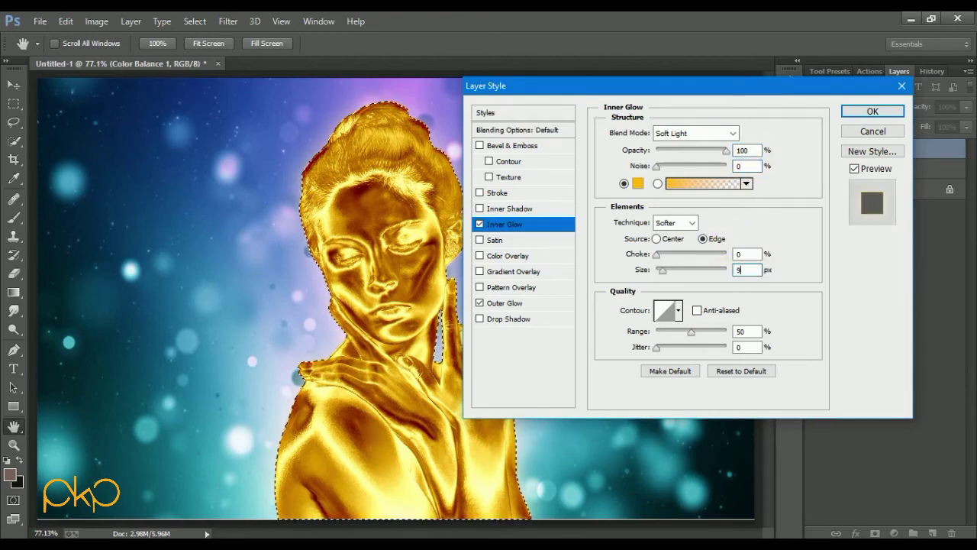
left_click(855, 112)
key("ctrl+d")
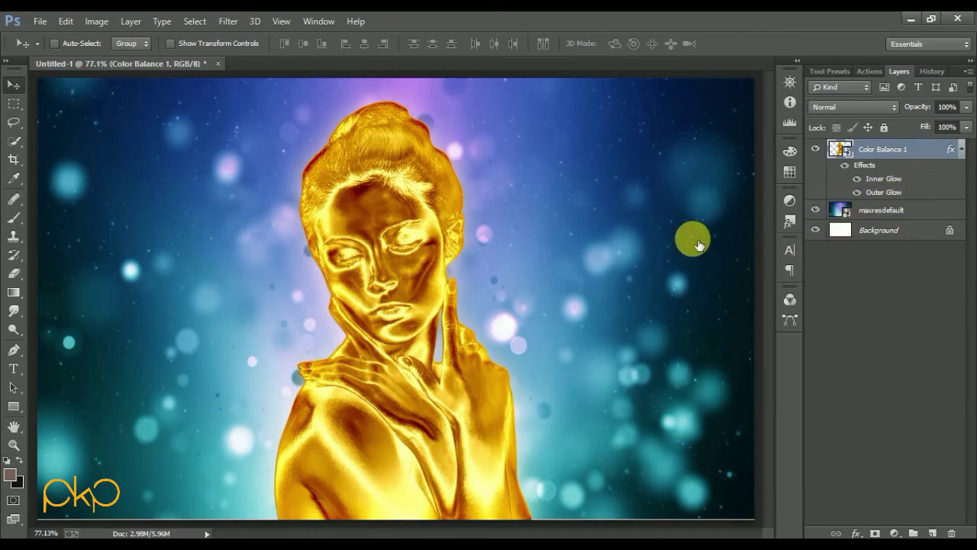
Step: Adjust the Outer Glow to 133 px size with lower opacity and apply it
double_click(912, 196)
left_click_drag(684, 154, 714, 151)
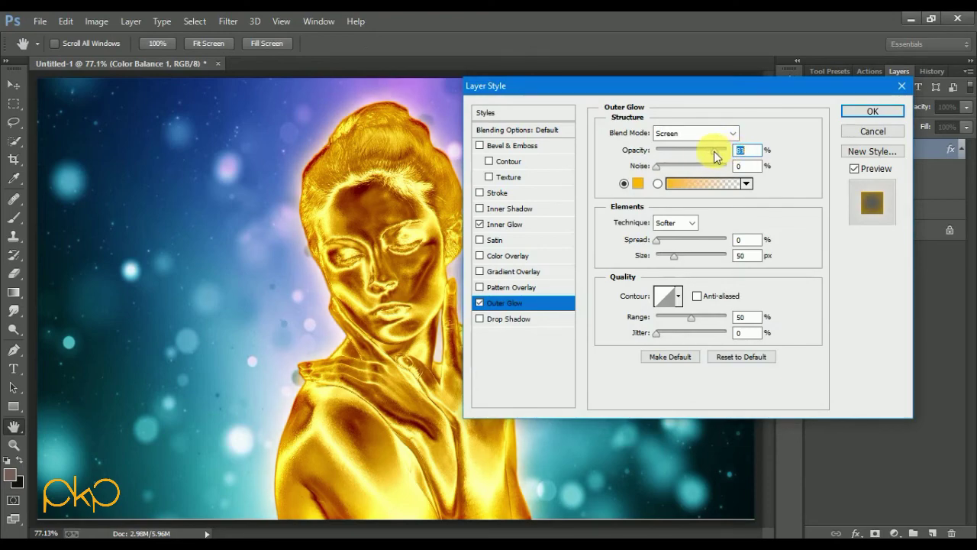
left_click_drag(687, 255, 695, 256)
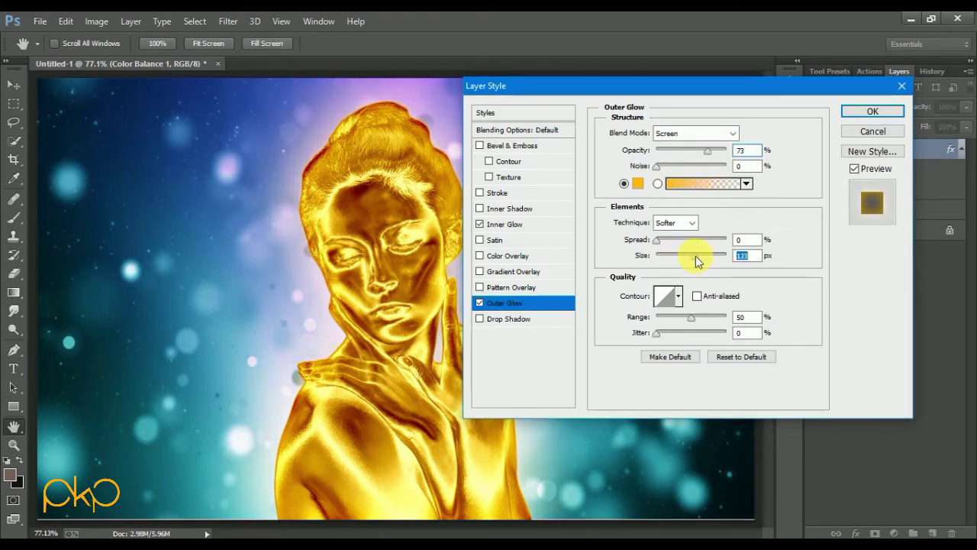
left_click_drag(703, 151, 692, 153)
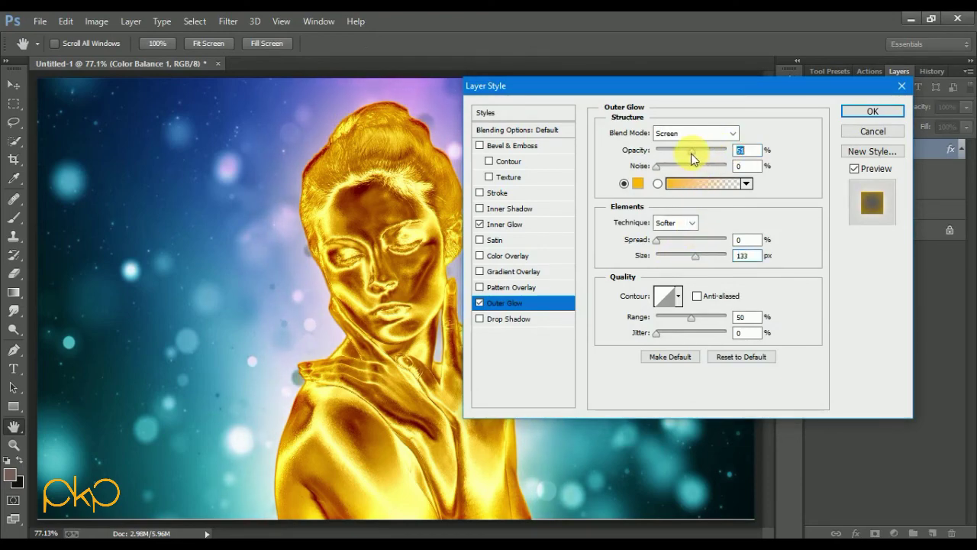
left_click(849, 110)
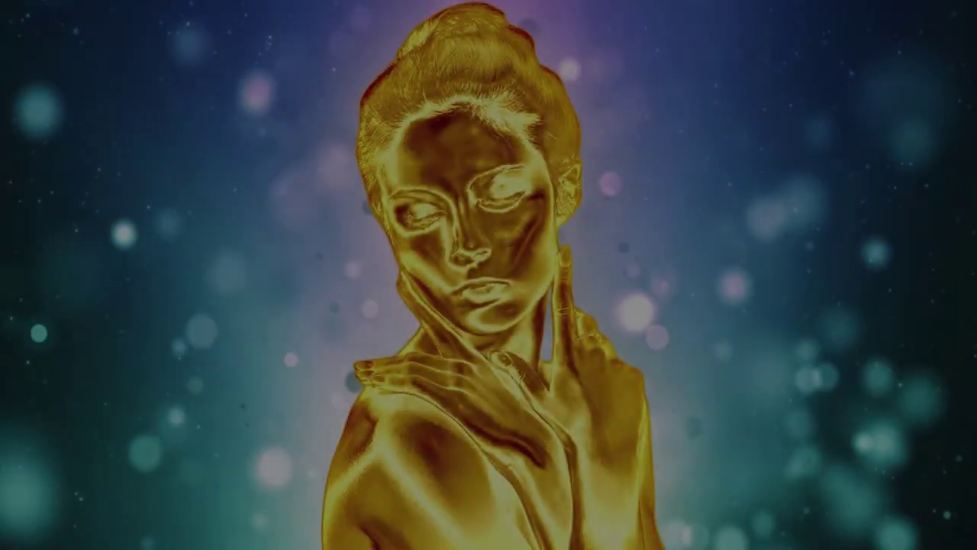